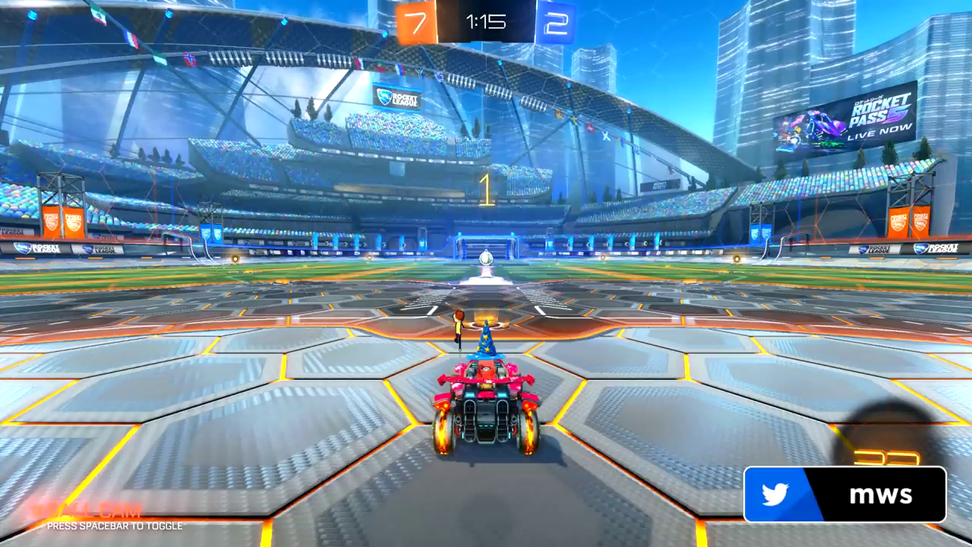
key(w)
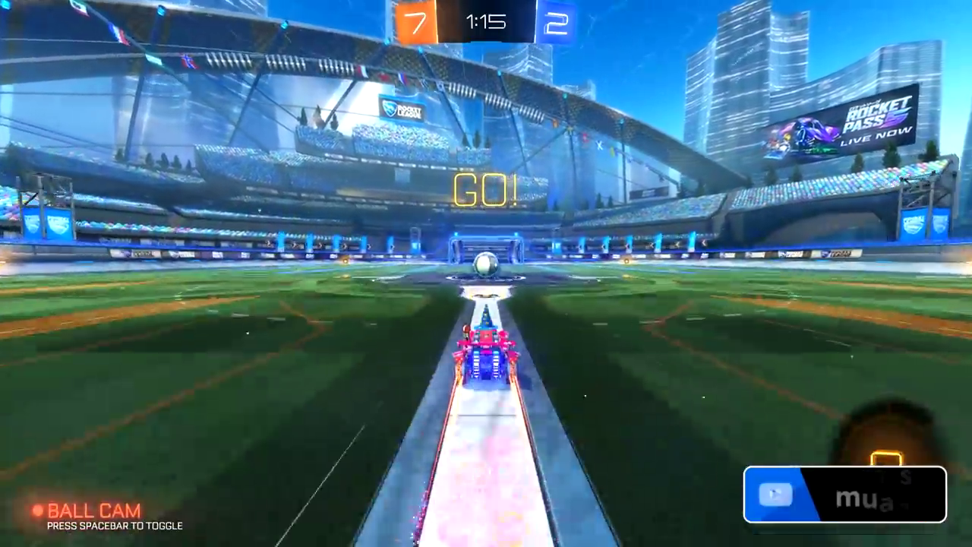
key(w)
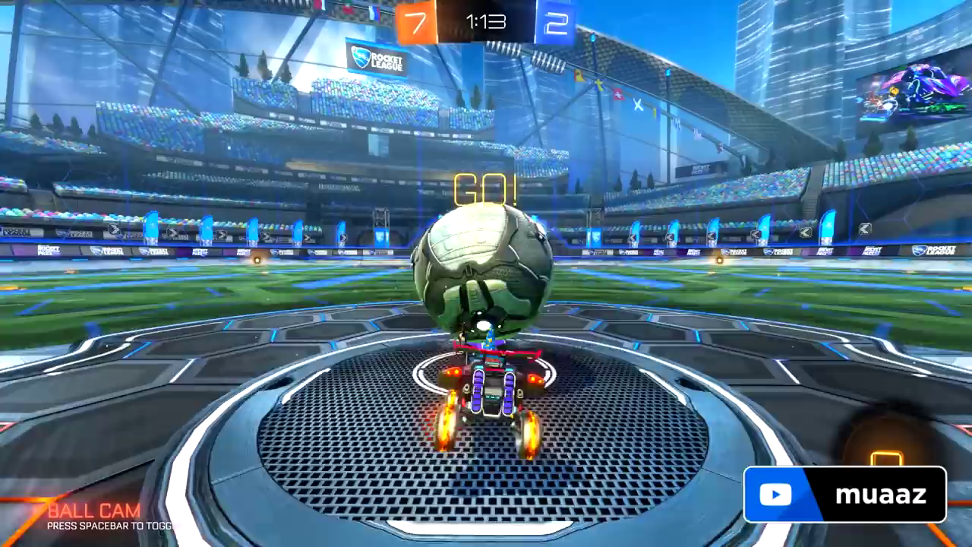
key(w)
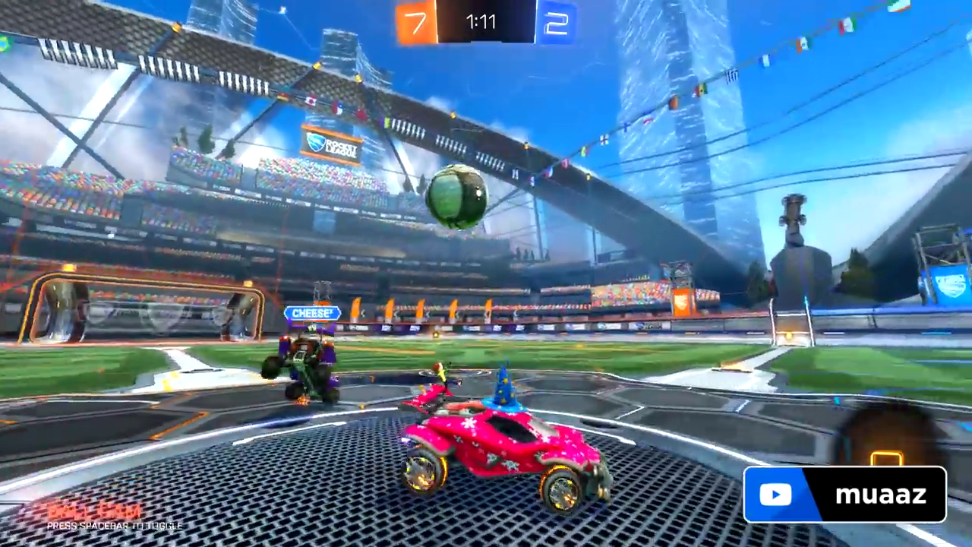
key(w)
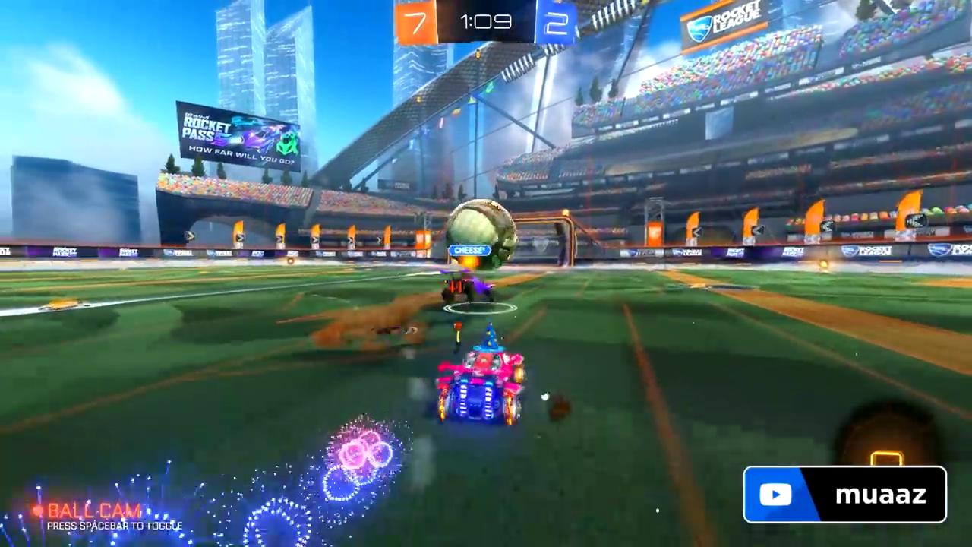
key(w)
key(w)
key(space)
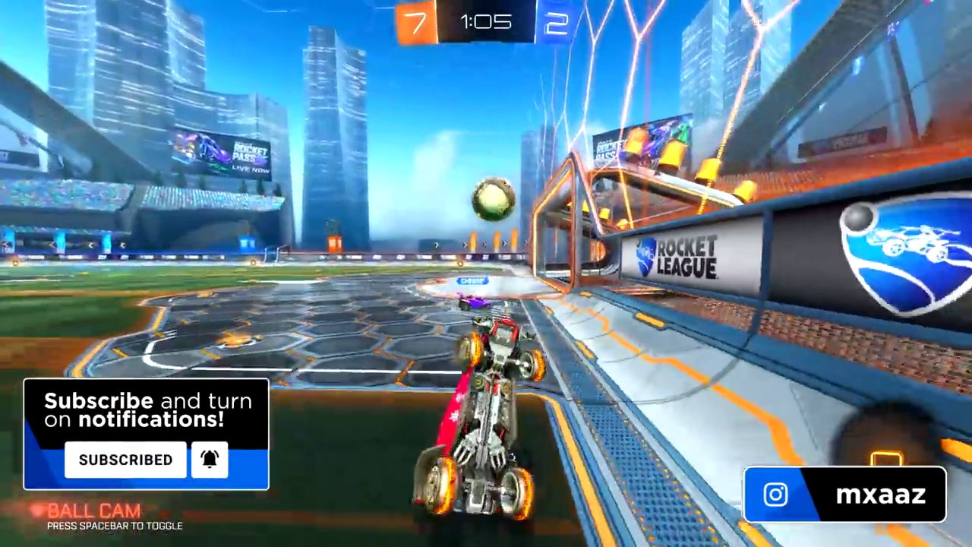
key(w)
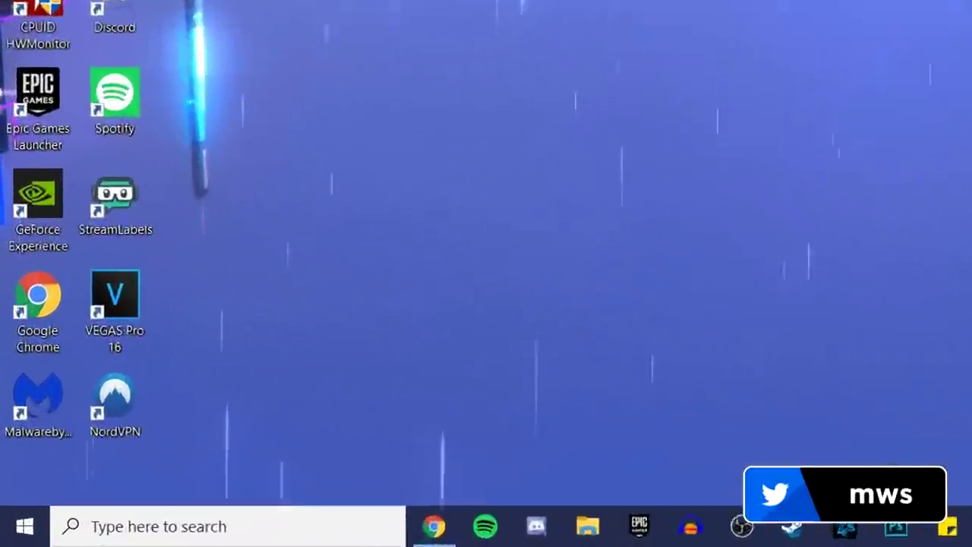
Search Windows for "game mode" and open the game mode settings.
click(90, 536)
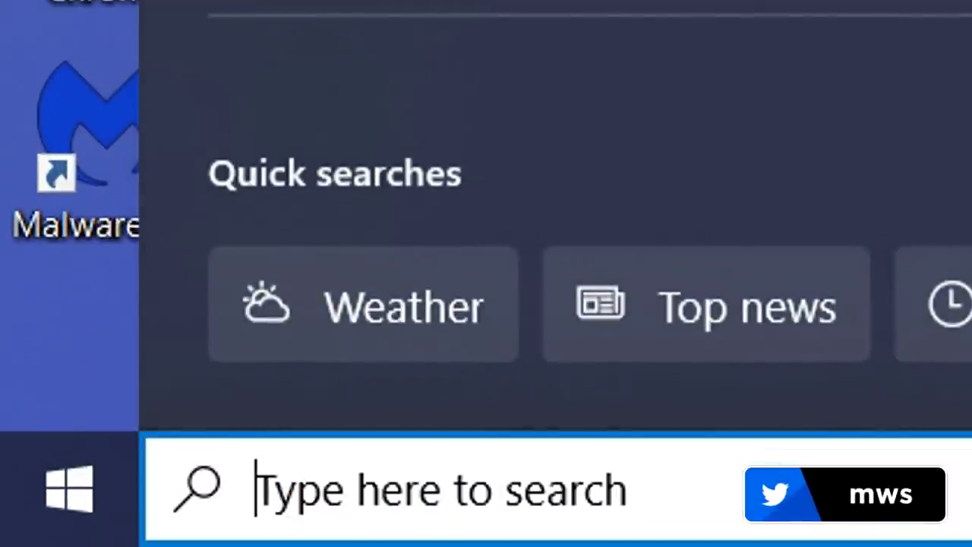
text(game mode)
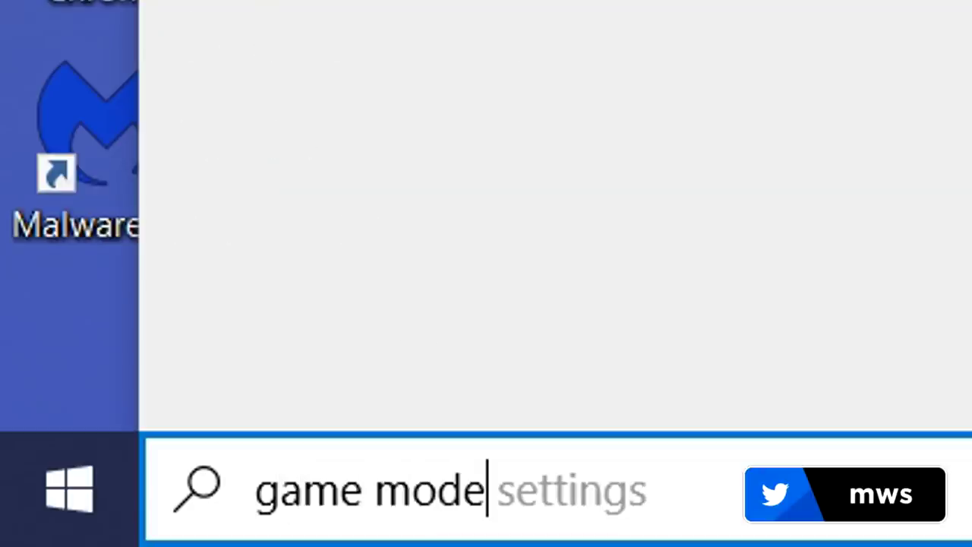
key(Return)
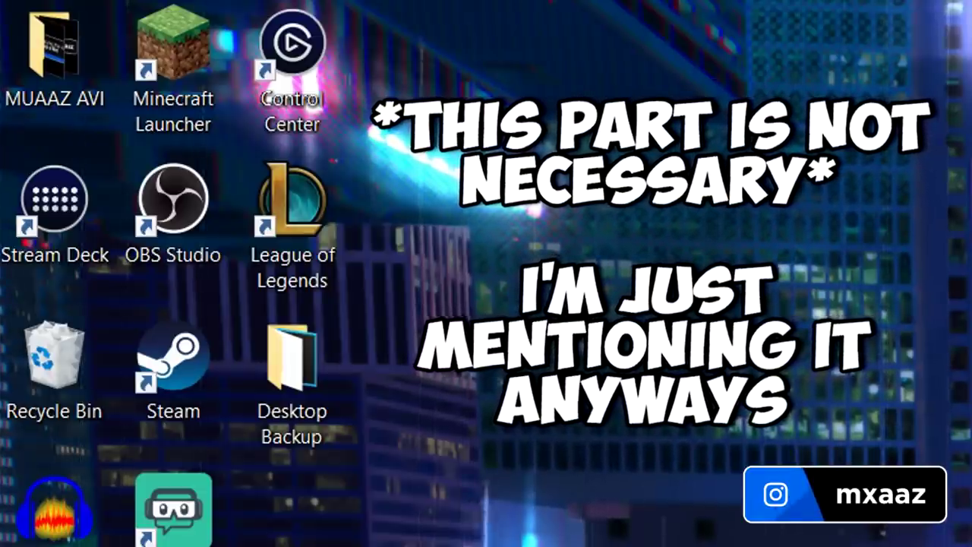
Launch OBS Studio from the desktop as administrator.
right_click(192, 211)
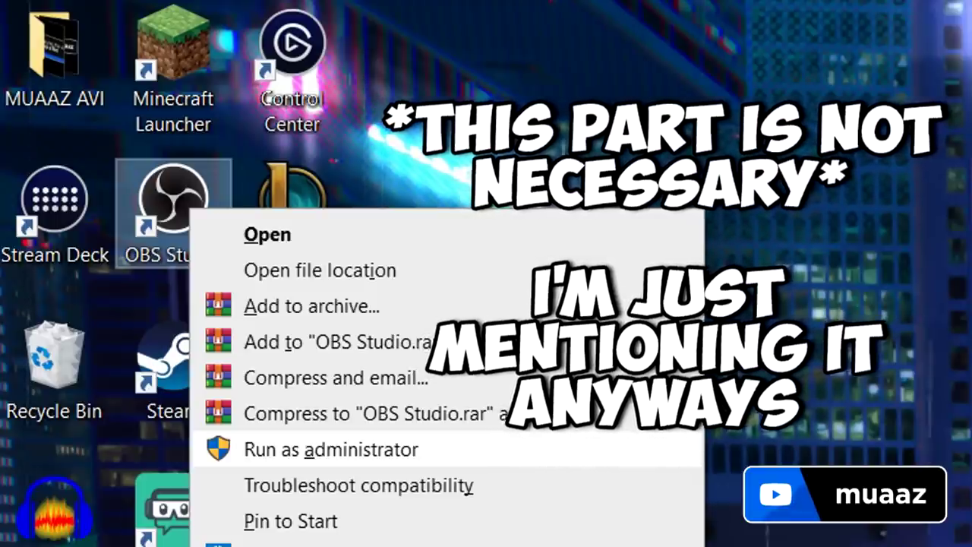
click(331, 450)
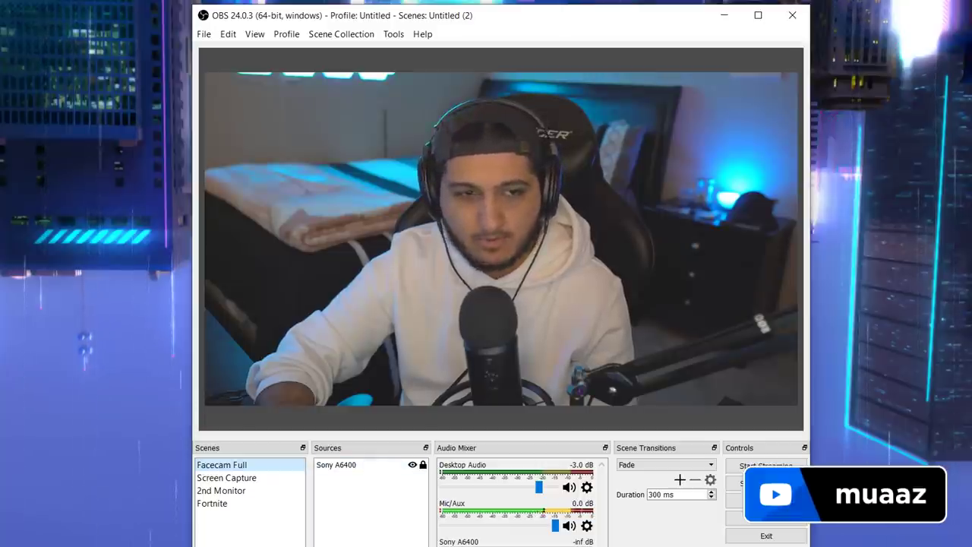
Preview the Screen Capture scene alternately with the Facecam Full scene, ending on Facecam Full.
click(252, 478)
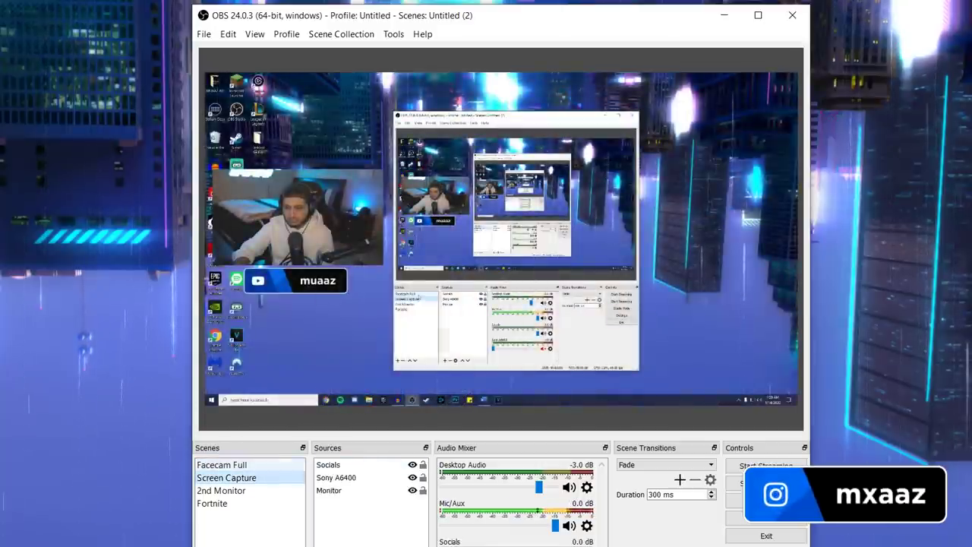
click(257, 465)
click(257, 478)
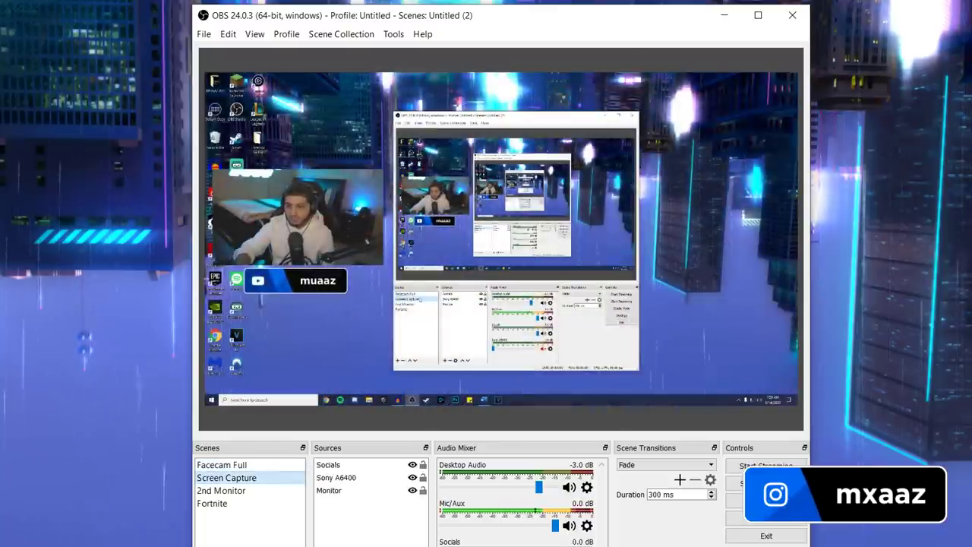
click(257, 465)
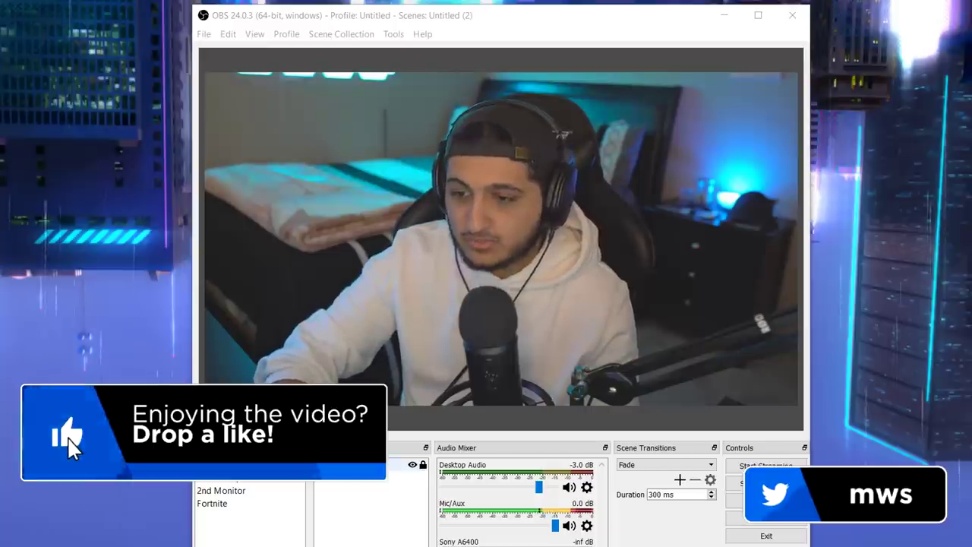
In the Screen Capture scene, shift the Socials and Sony A6400 sources slightly in the preview, and return to the Facecam Full scene.
click(227, 478)
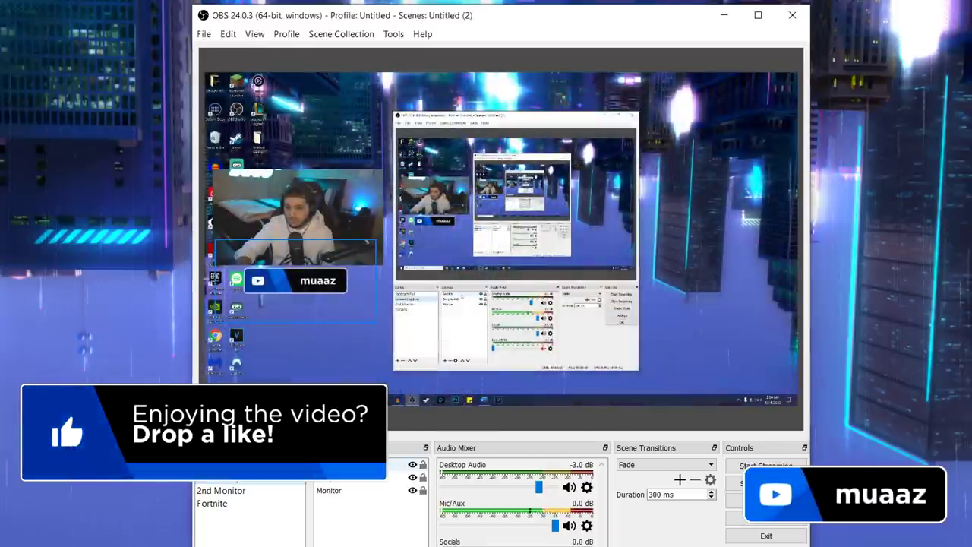
click(364, 466)
drag(306, 287, 299, 289)
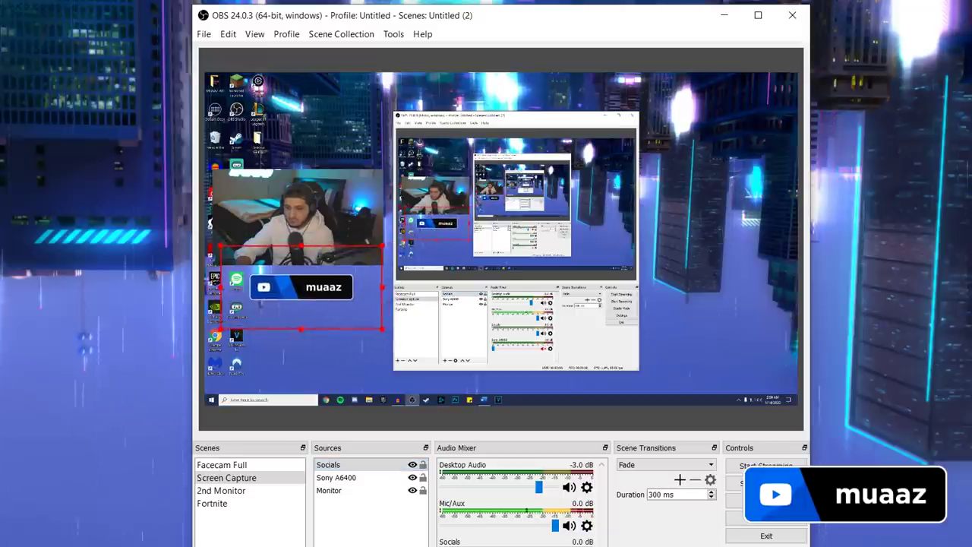
click(359, 478)
drag(304, 221, 310, 217)
click(360, 491)
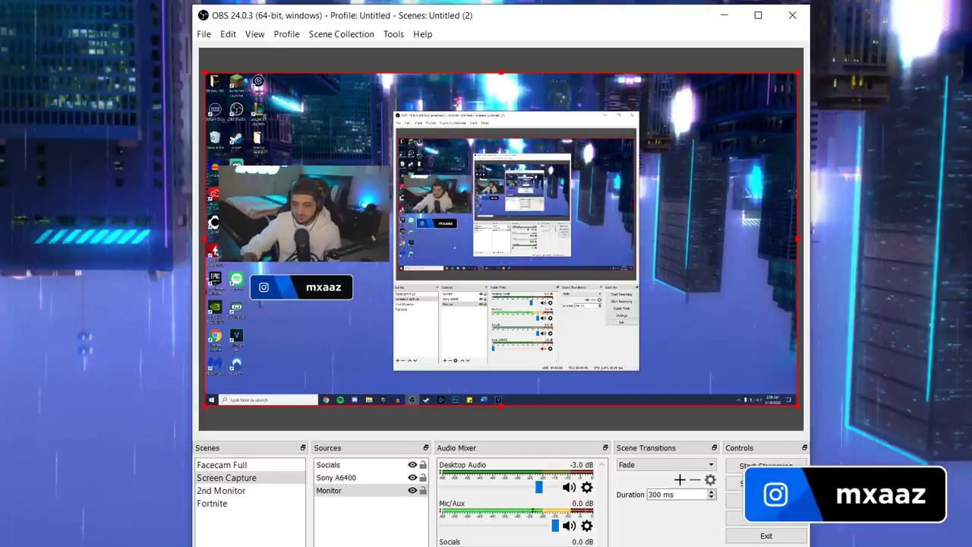
click(222, 465)
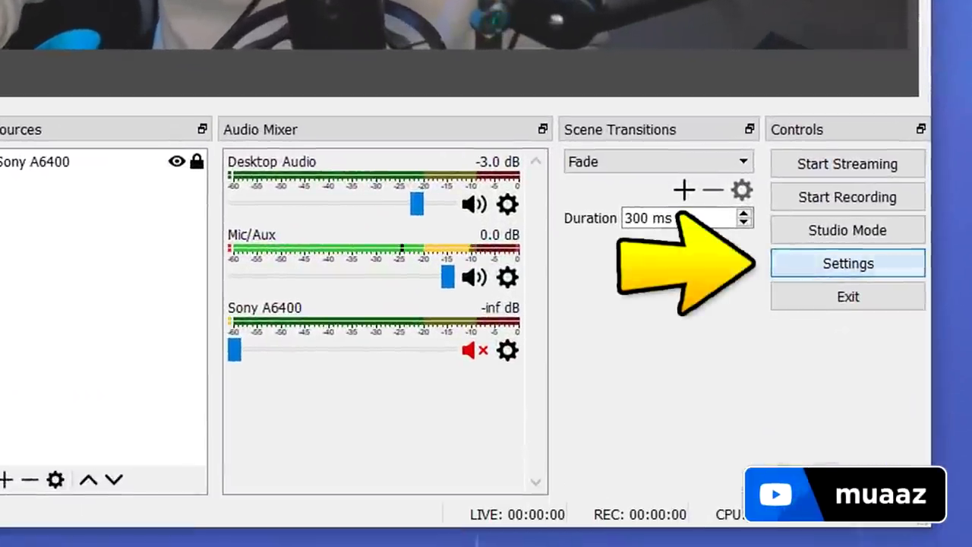
Open the OBS settings and set the General theme to Dark (Default).
click(766, 518)
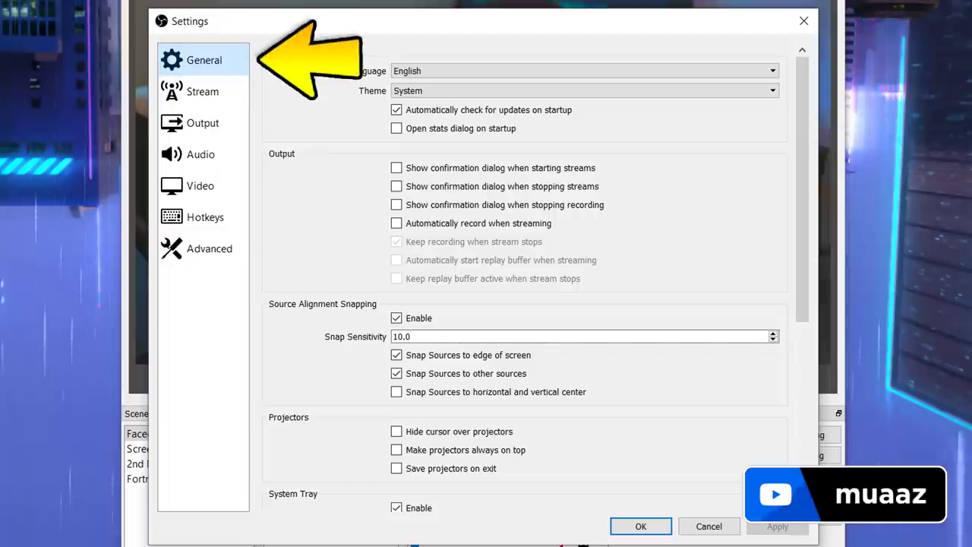
scroll(525, 273, down, 5)
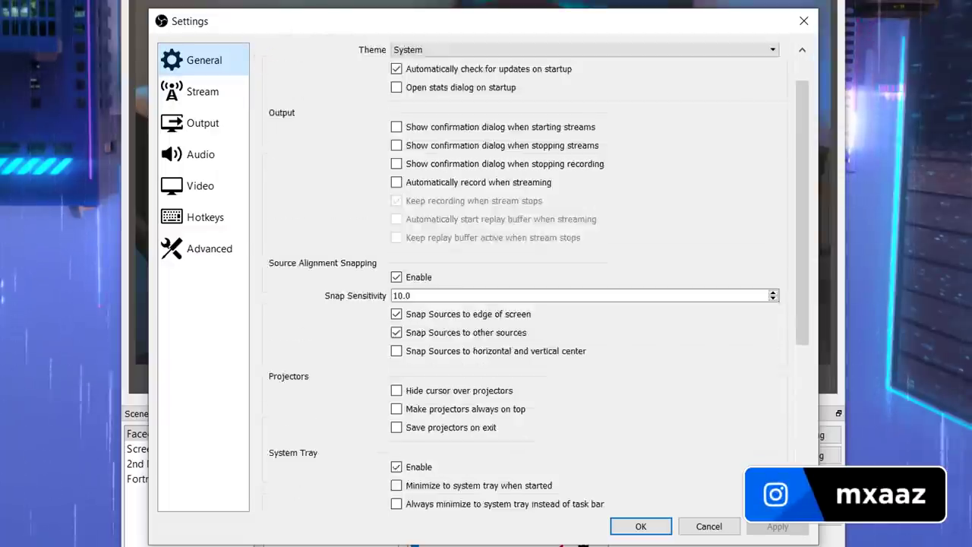
scroll(524, 273, up, 5)
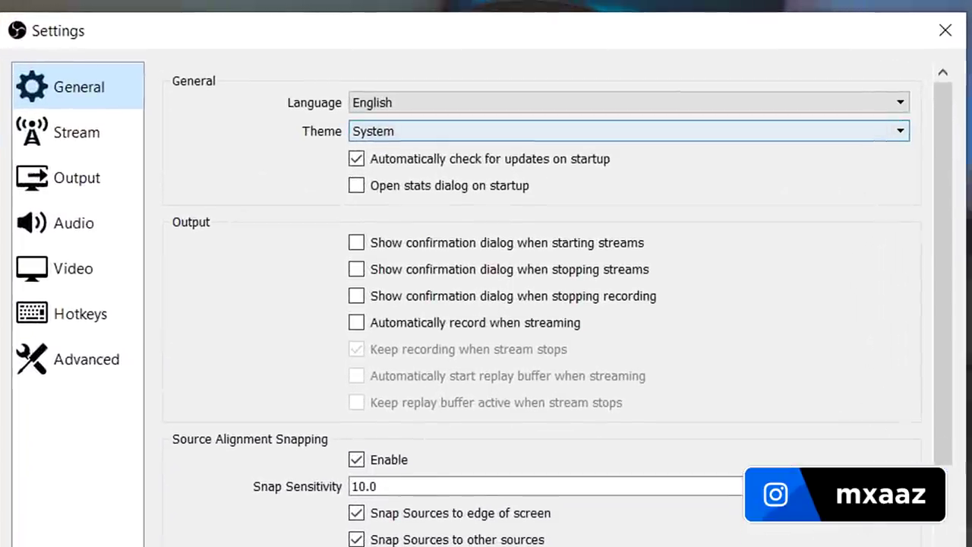
click(603, 107)
click(486, 165)
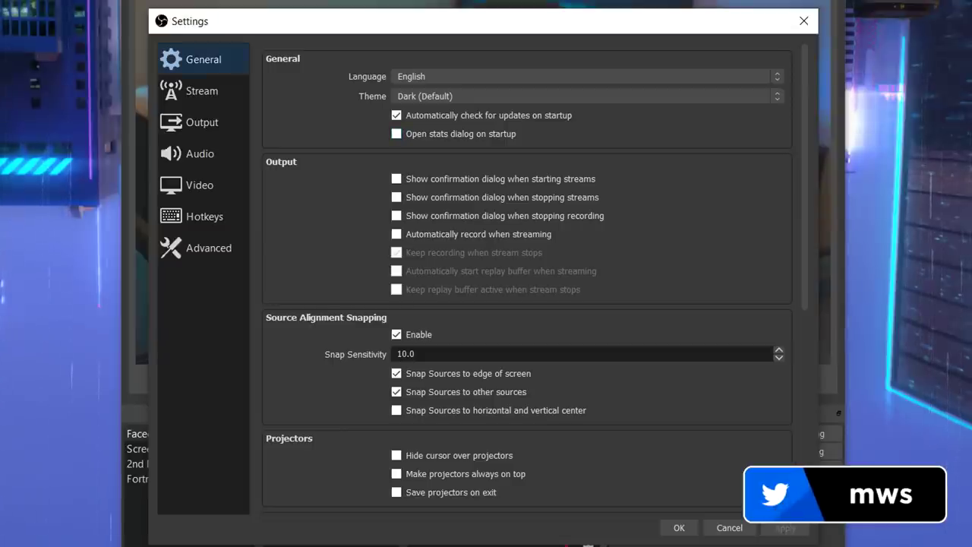
Look through the remaining General options and open the Video settings.
scroll(527, 273, down, 5)
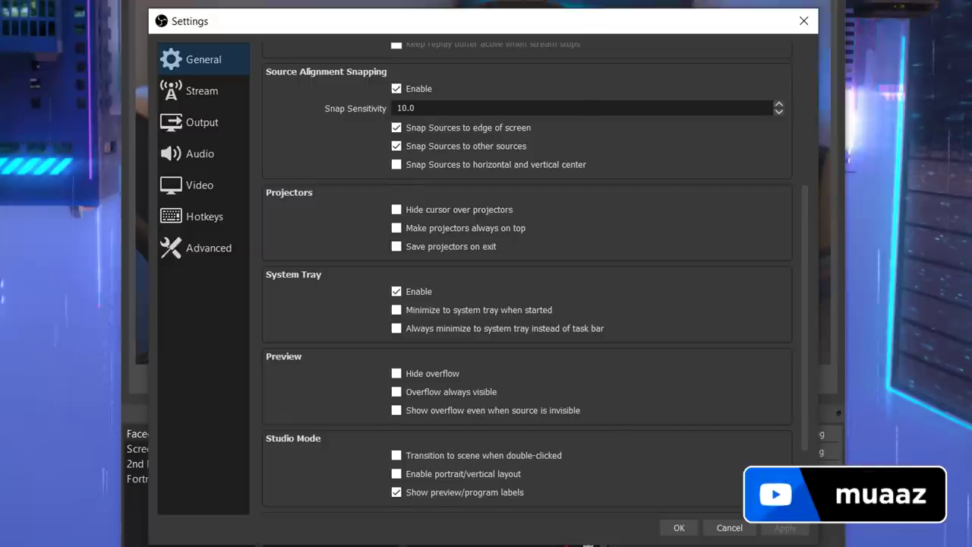
scroll(527, 274, down, 1)
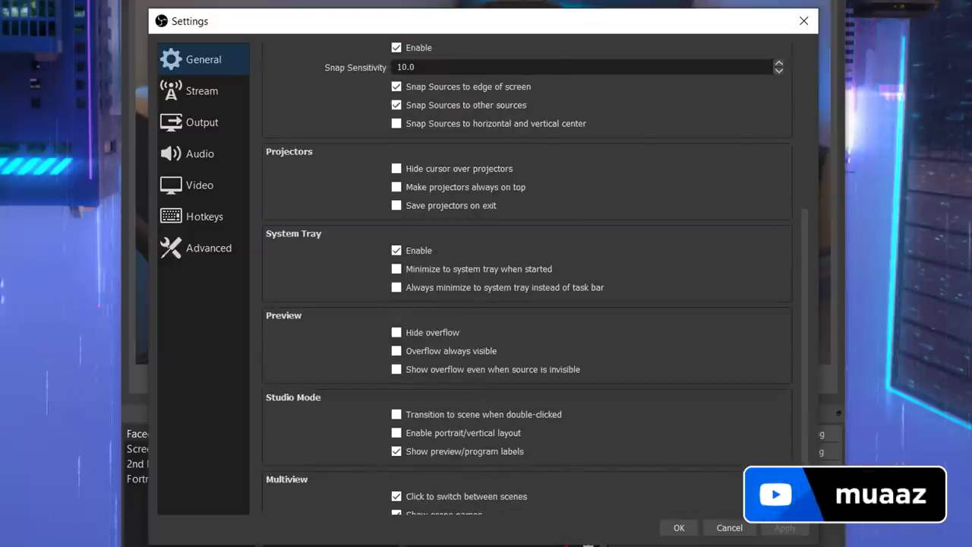
scroll(527, 274, up, 4)
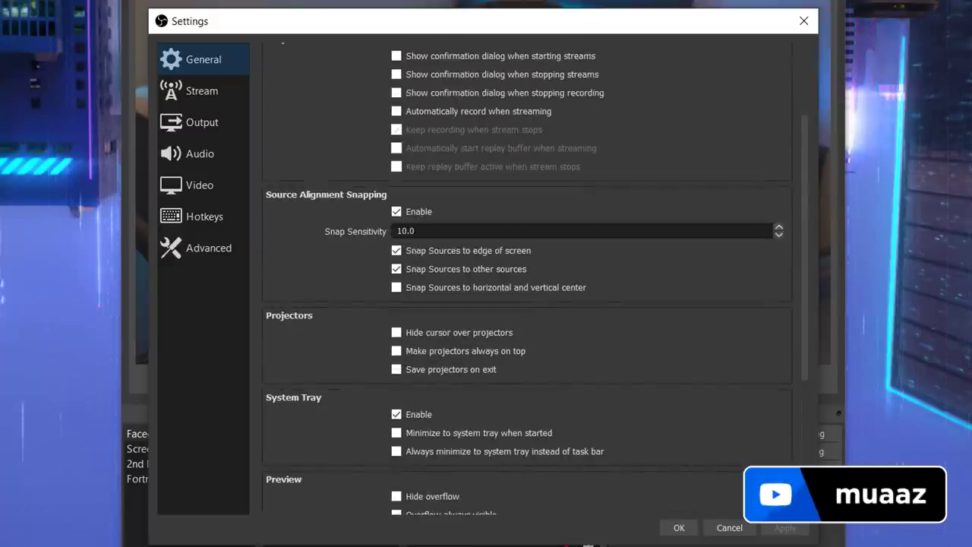
scroll(528, 273, up, 3)
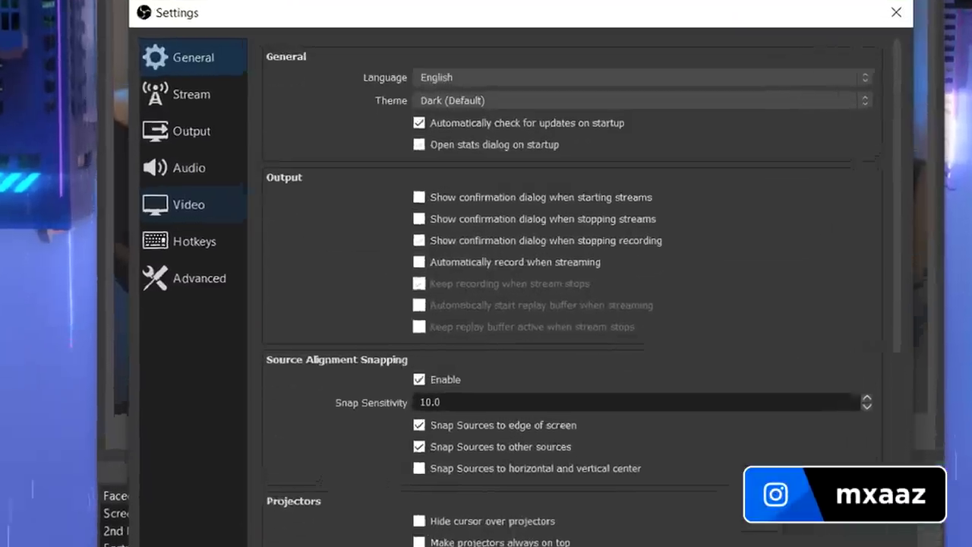
click(200, 185)
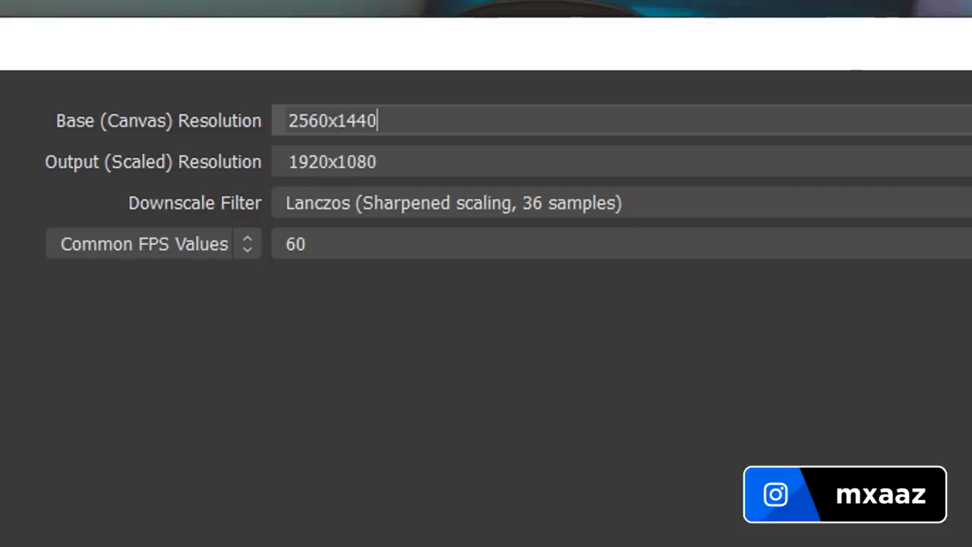
Set the Base (Canvas) Resolution to 1920x1080 and return it to 2560x1440.
key(alt+Down)
key(Down)
key(Return)
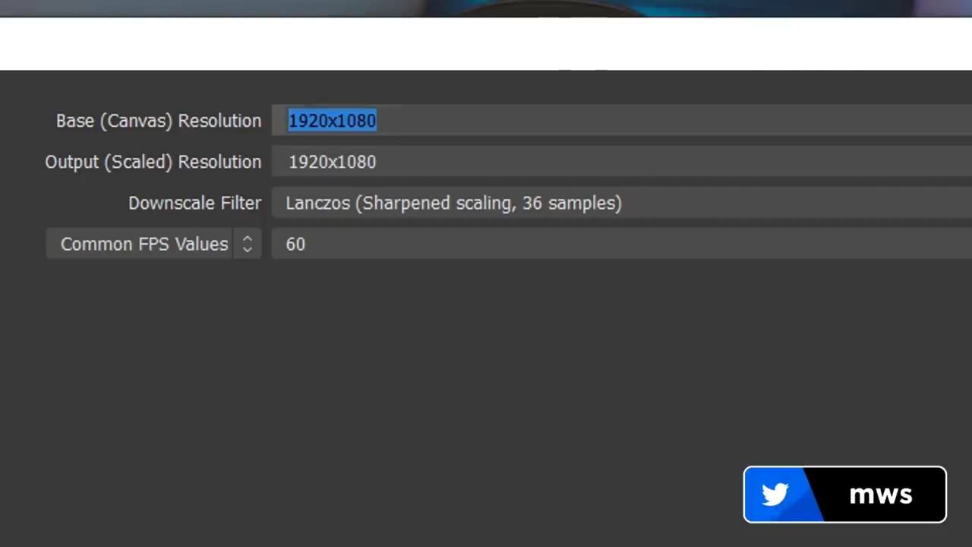
key(alt+Down)
key(Up)
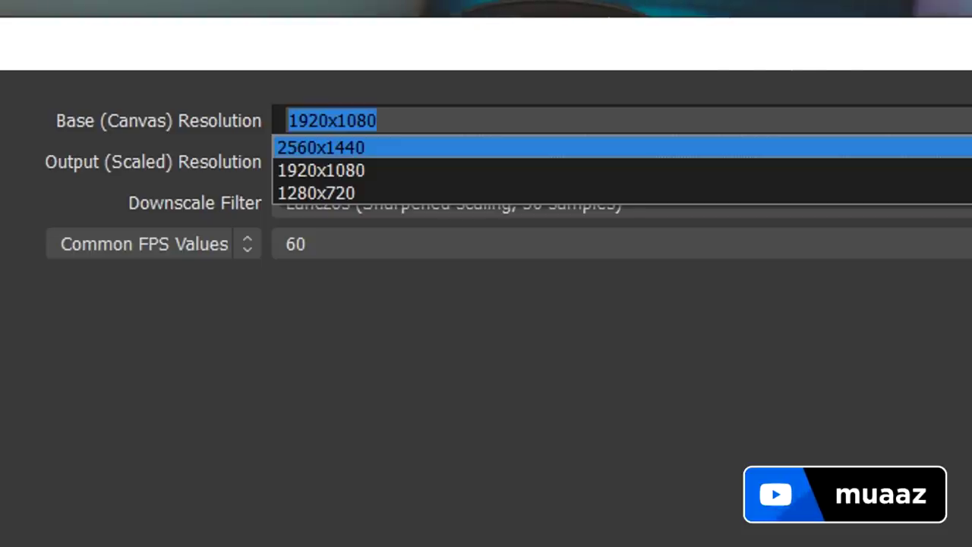
key(Return)
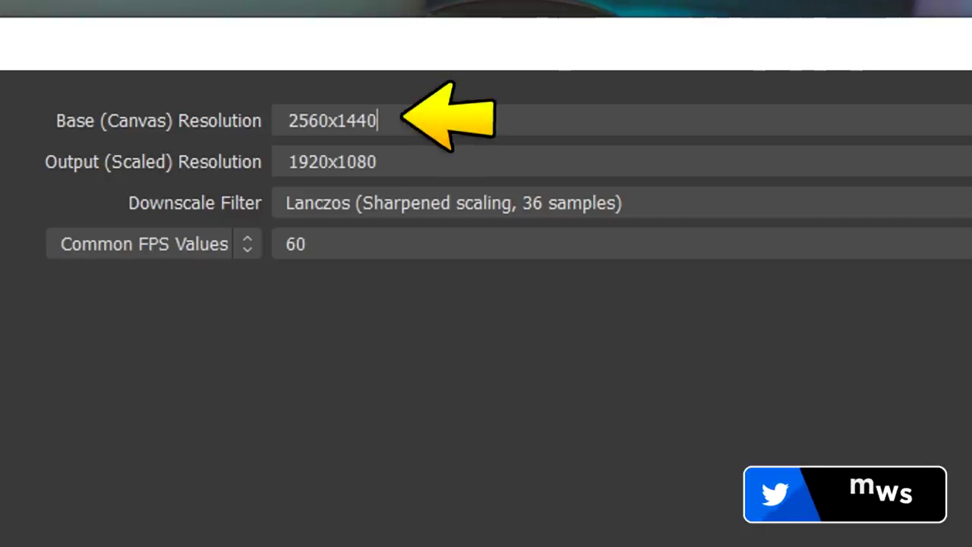
Choose 1920x1080 as the Base (Canvas) Resolution and highlight its 1080 part.
click(965, 120)
click(321, 170)
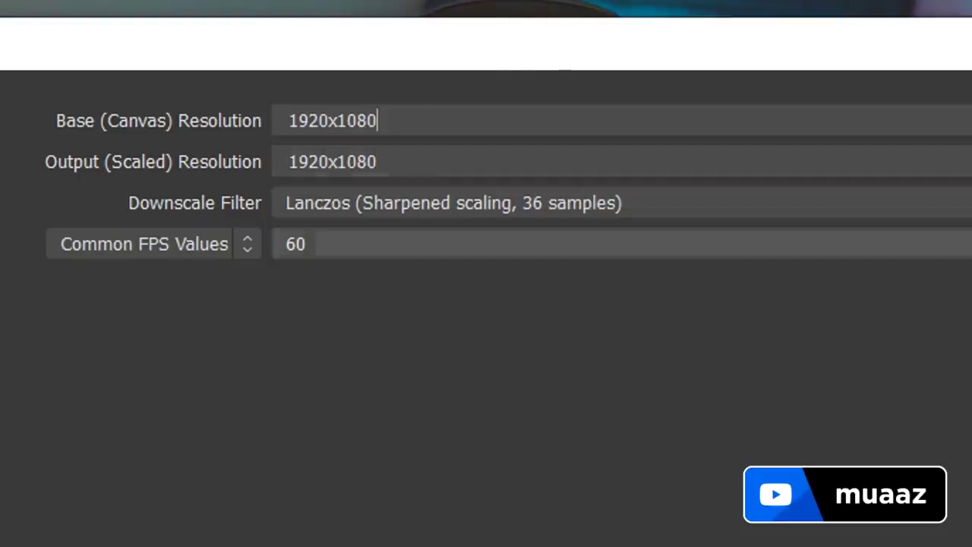
double_click(332, 120)
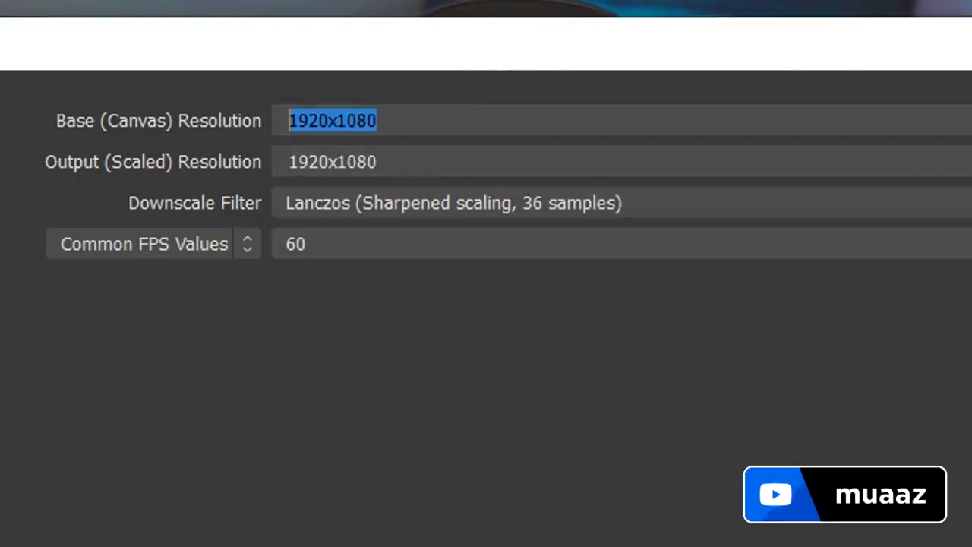
click(378, 120)
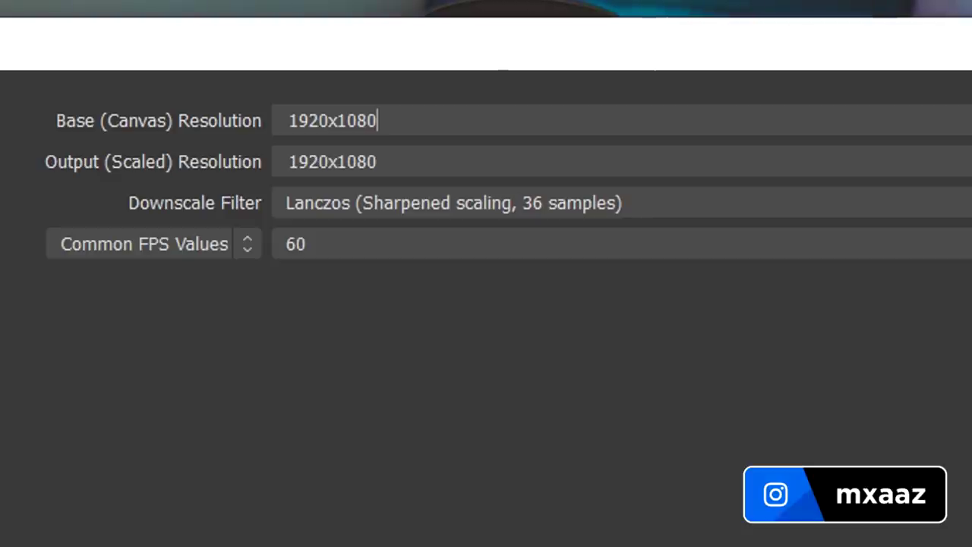
key(shift+Left)
key(shift+Left)
key(shift+Left)
key(shift+Left)
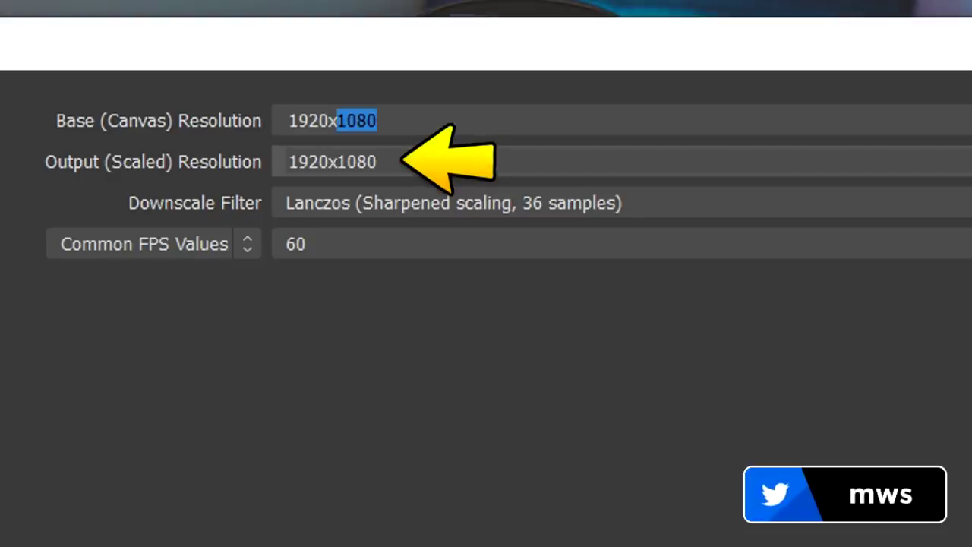
Set the Output (Scaled) Resolution to 1280x720.
click(378, 162)
click(965, 161)
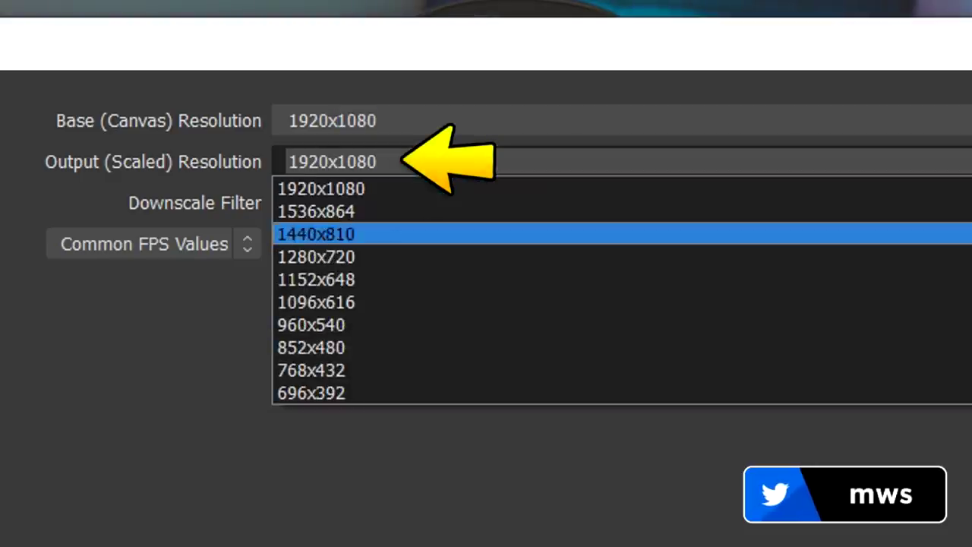
key(Down)
key(Up)
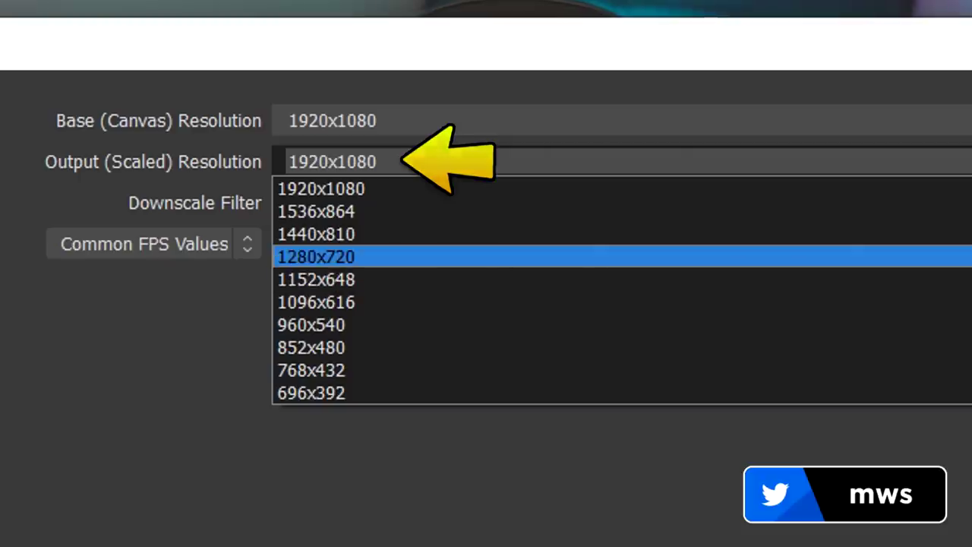
key(Down)
key(Up)
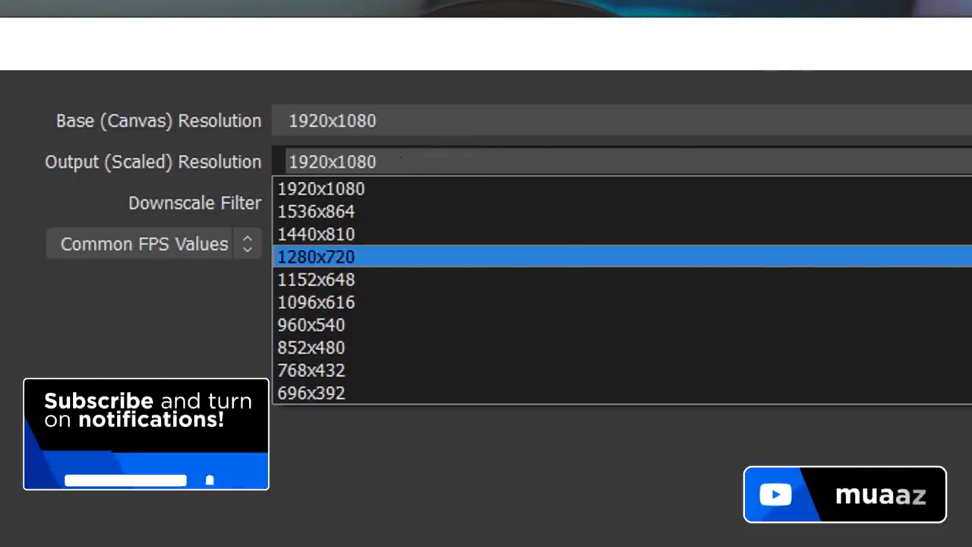
key(Return)
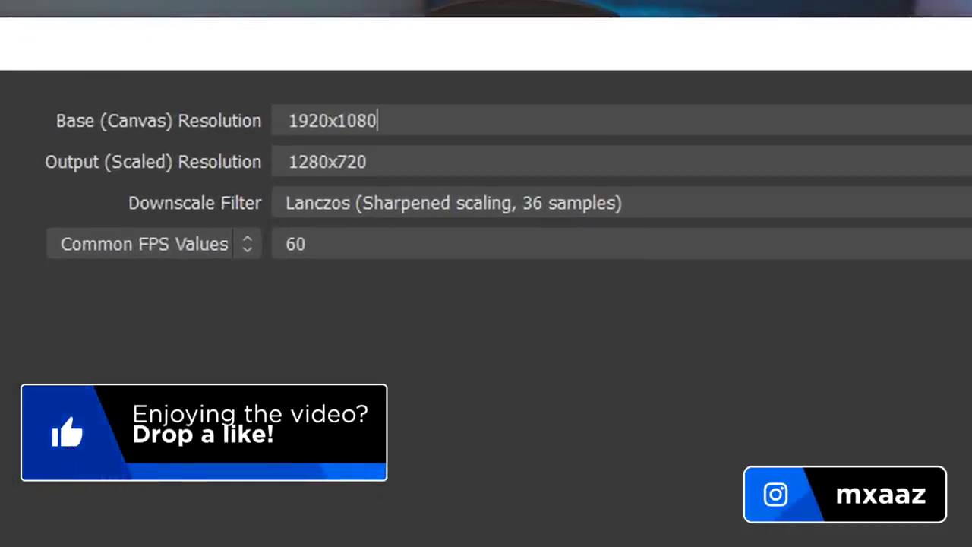
Set the Base (Canvas) Resolution to 2560x1440 and the Output (Scaled) Resolution to 1920x1080.
click(966, 121)
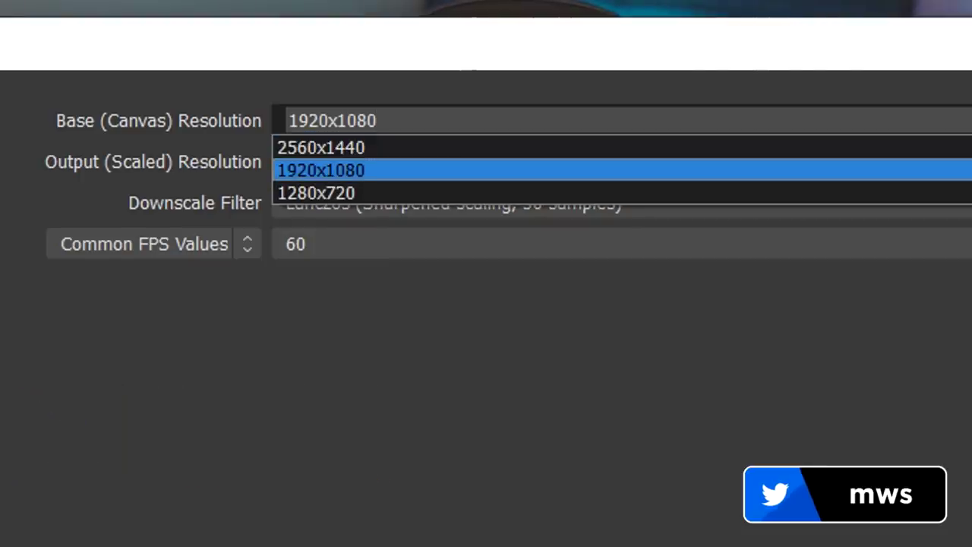
key(Return)
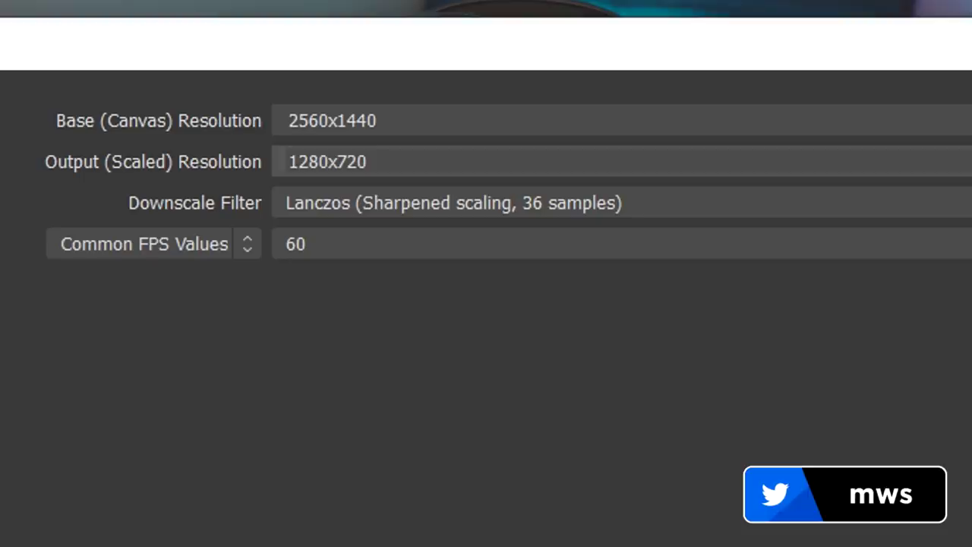
key(Tab)
key(alt+Down)
key(Down)
key(Down)
key(Down)
key(Down)
key(Up)
key(Up)
key(Return)
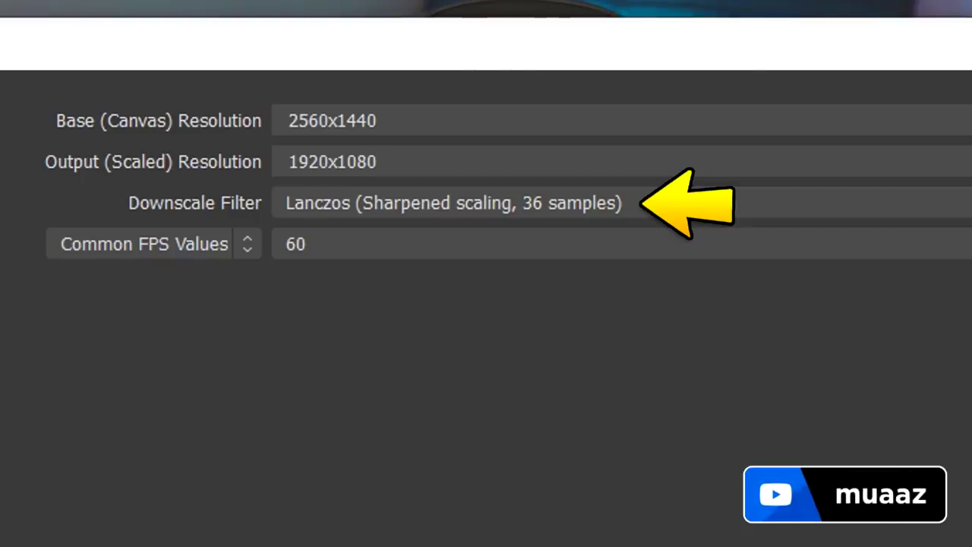
Choose Lanczos (Sharpened scaling, 36 samples) as the Downscale Filter and 60 as the common FPS value.
click(486, 203)
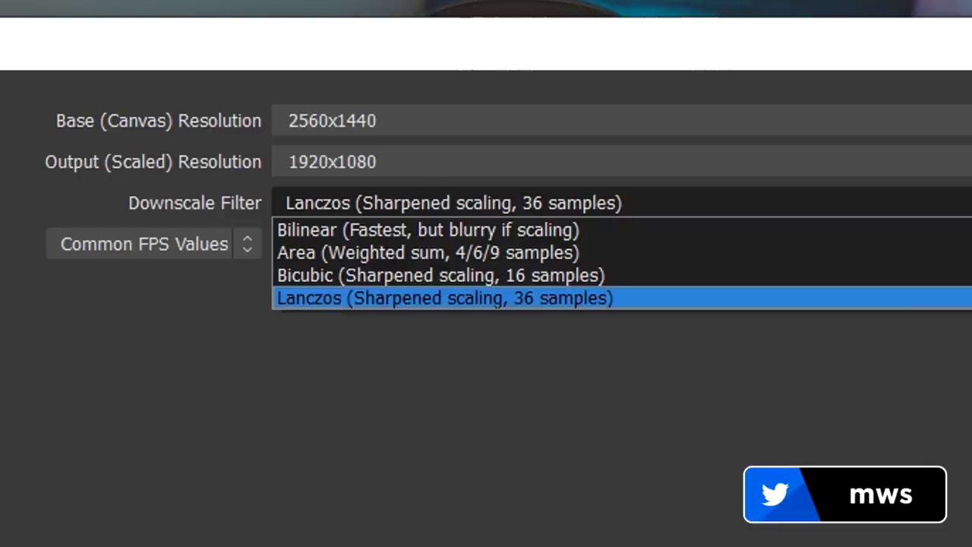
click(446, 298)
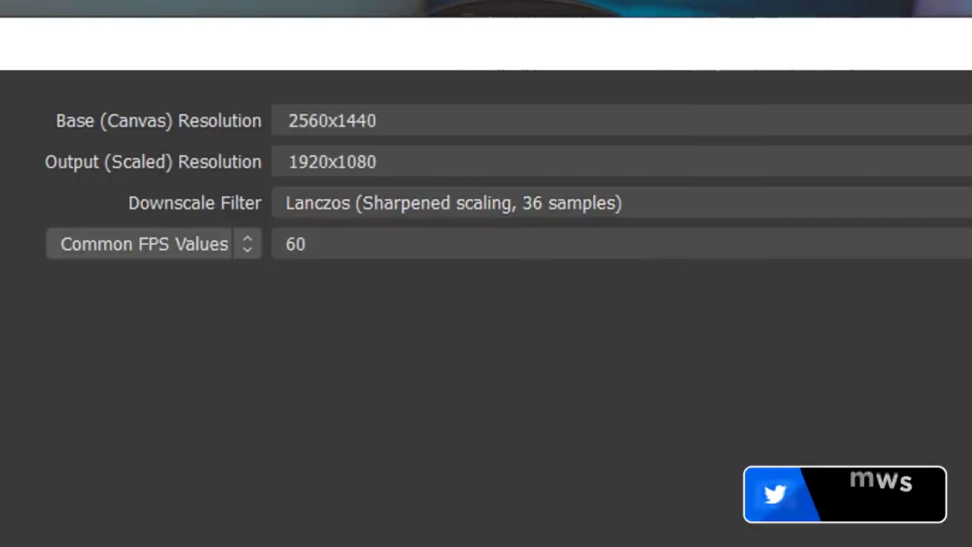
click(622, 243)
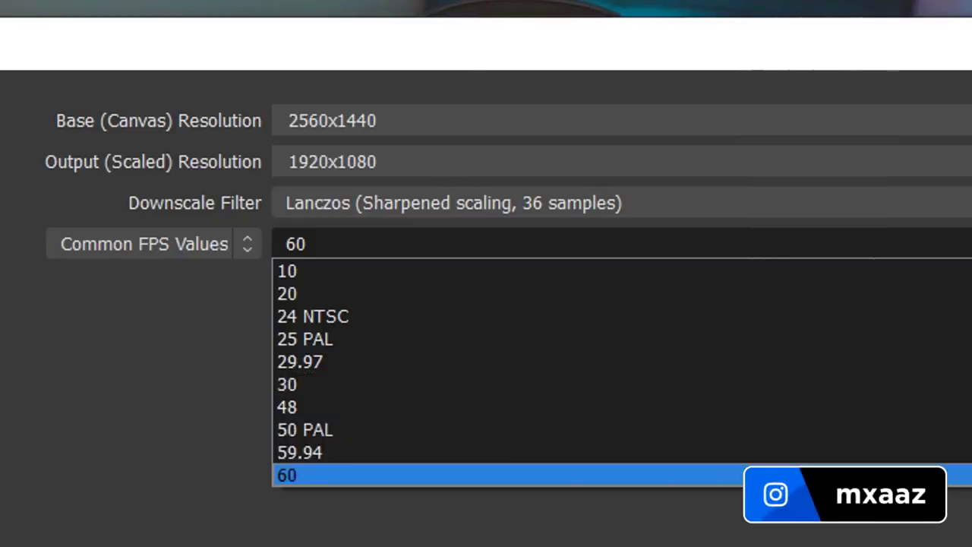
click(623, 475)
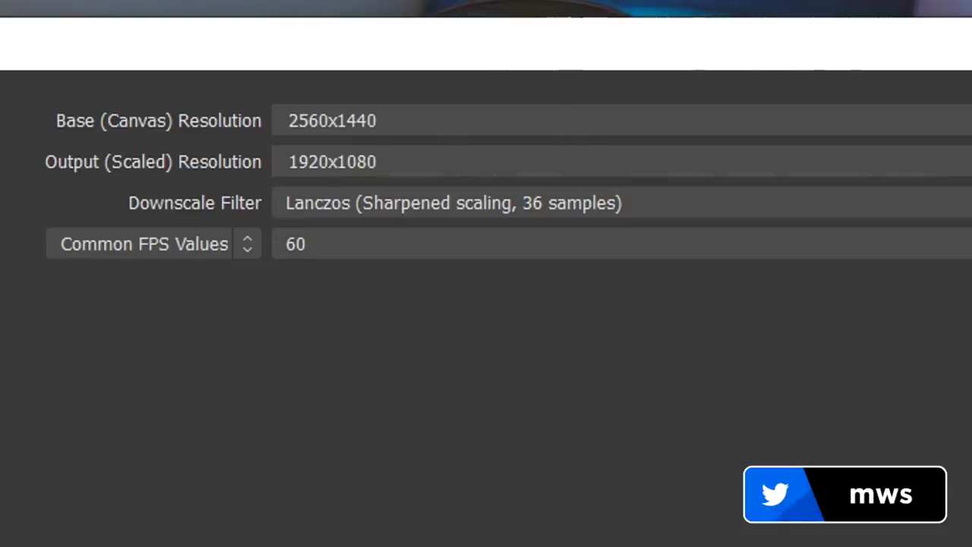
Switch the Base (Canvas) Resolution to 1920x1080 and return it to 2560x1440.
drag(379, 121, 288, 121)
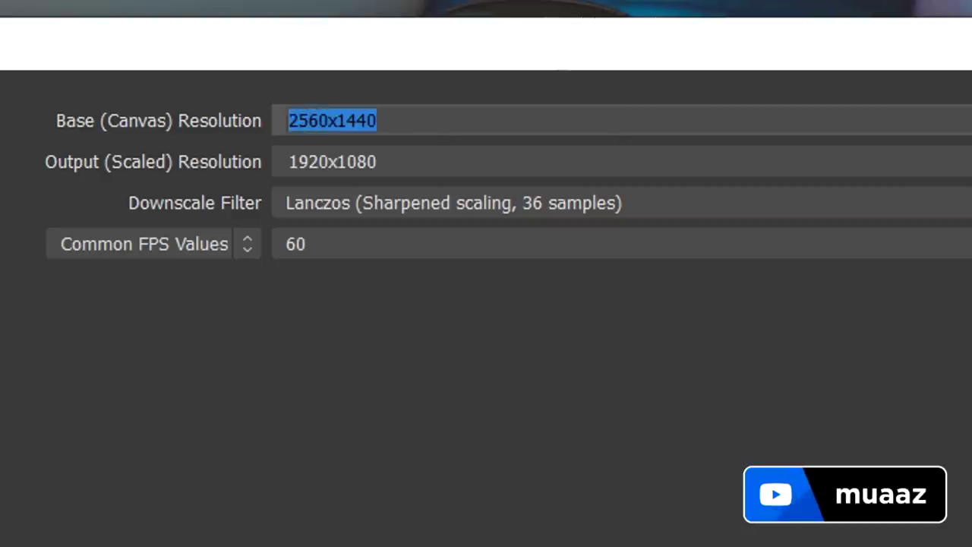
click(378, 121)
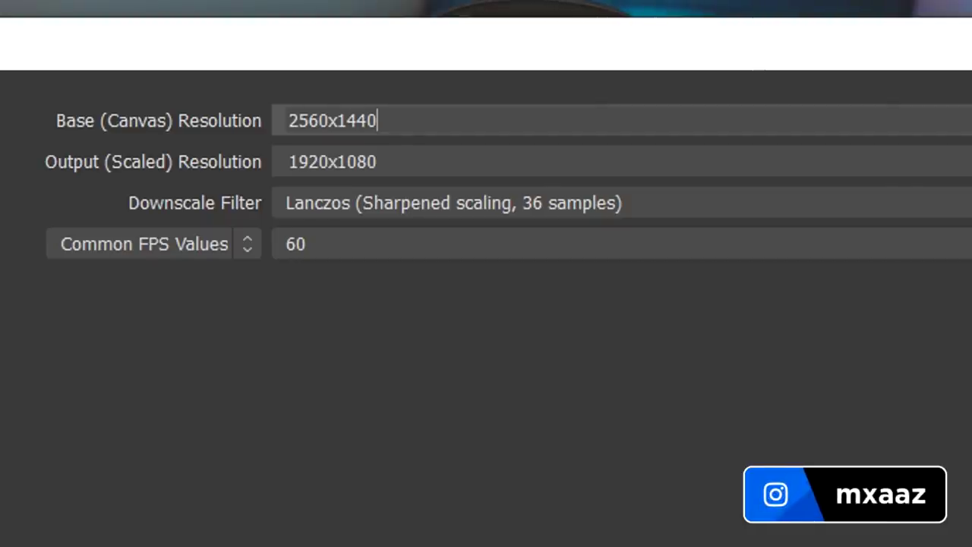
click(965, 121)
click(950, 169)
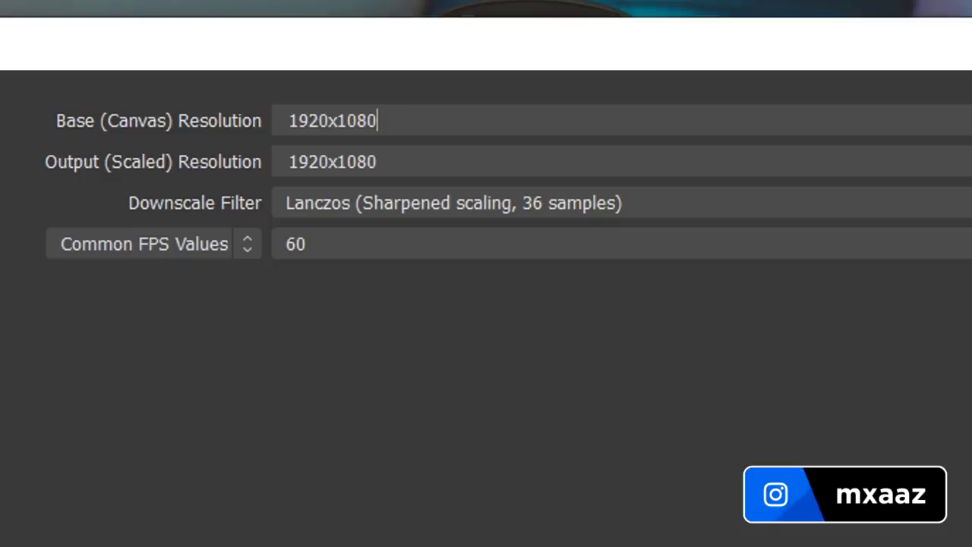
key(alt+Down)
key(Up)
key(Return)
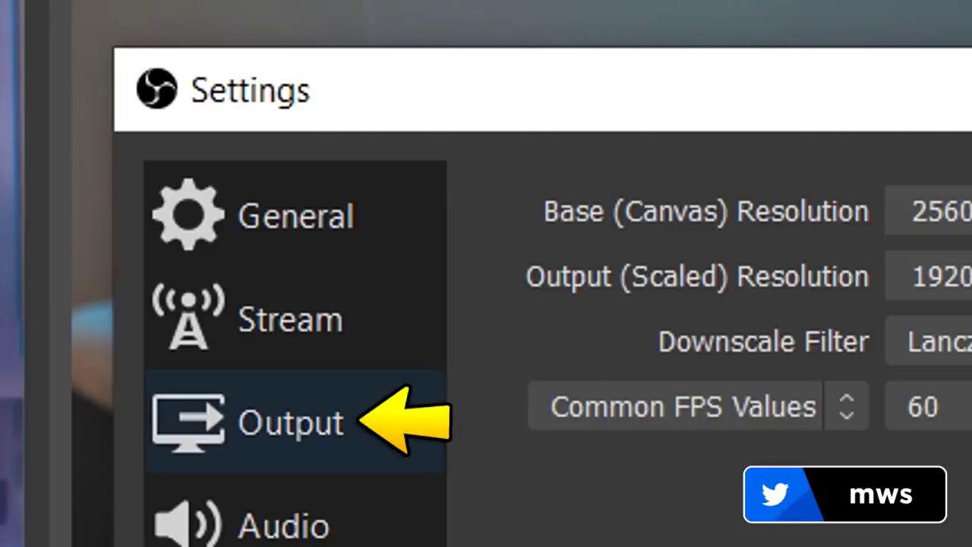
Open the Output settings and set the Output Mode to Simple.
click(295, 422)
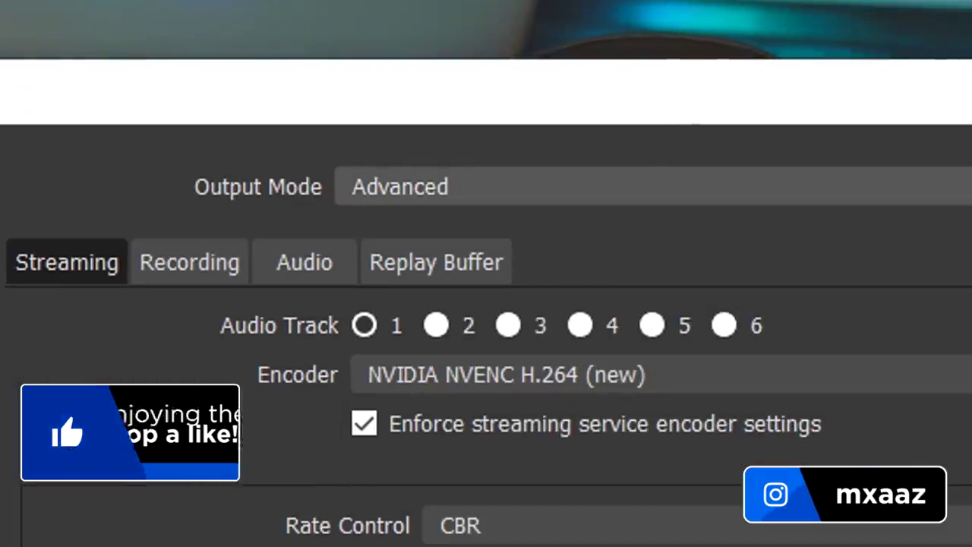
click(939, 211)
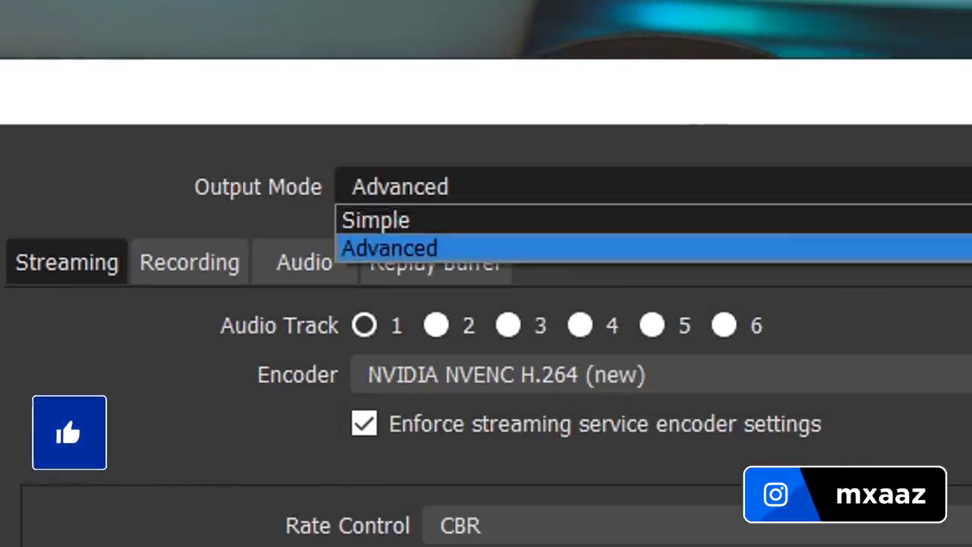
click(376, 221)
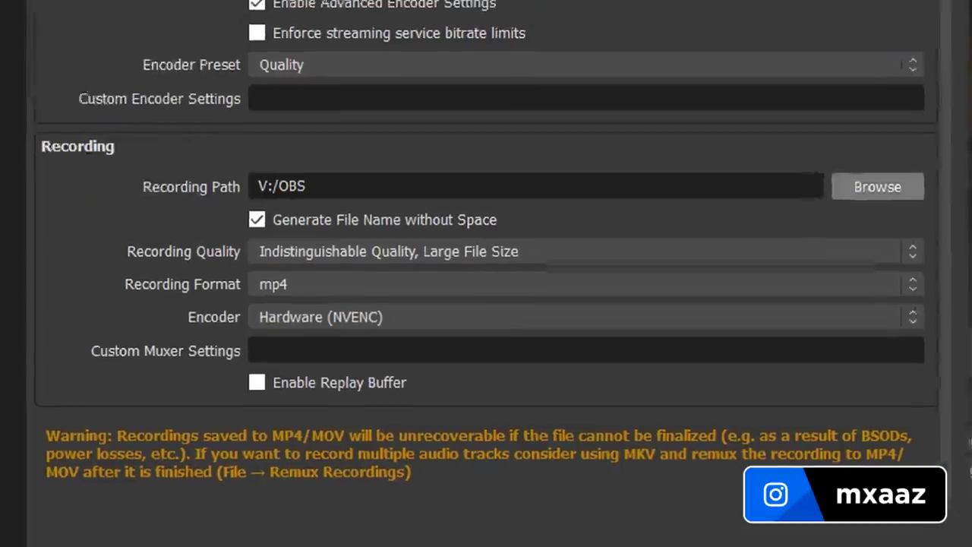
Create a folder named OBS Recording on the Desktop and choose it as the Recording Path.
click(911, 169)
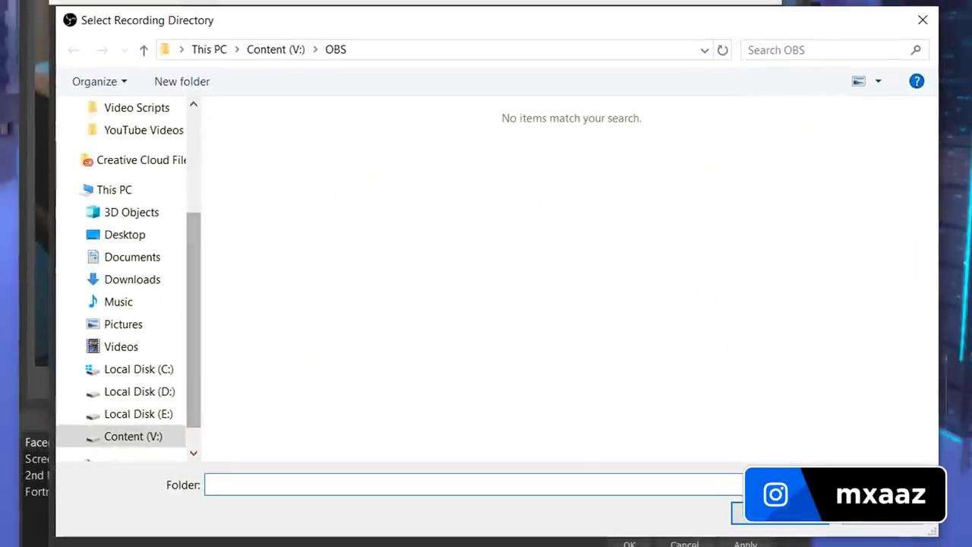
click(125, 235)
right_click(522, 245)
mouse_move(577, 446)
click(748, 448)
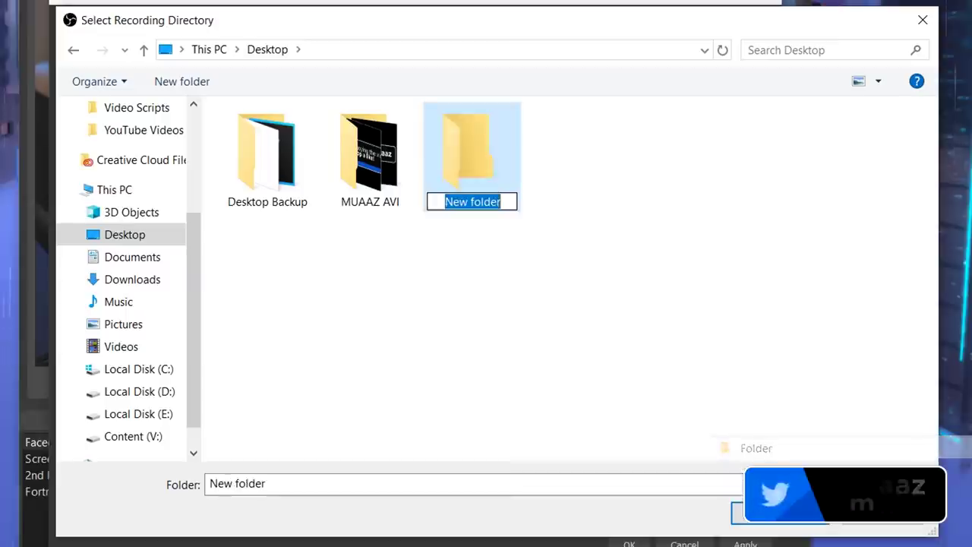
text(OBS Recording)
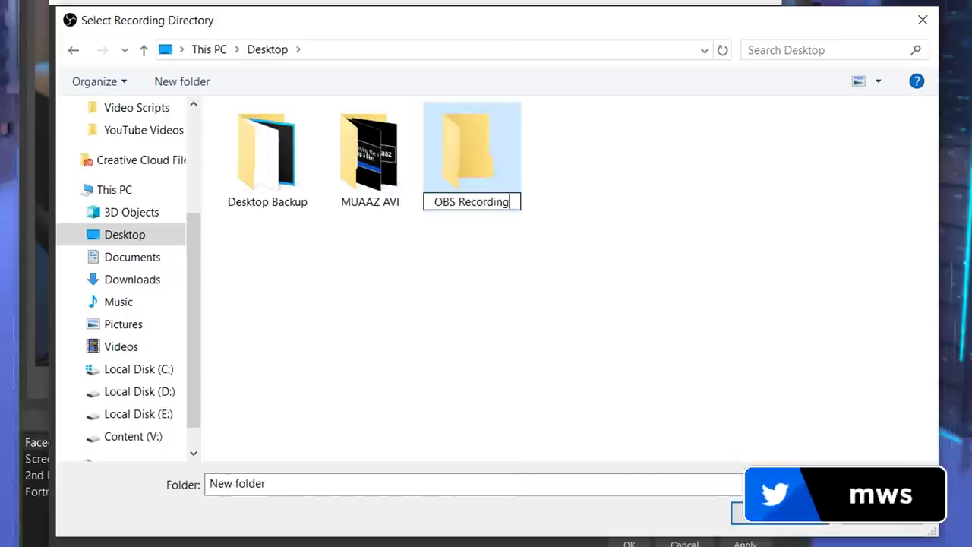
key(Return)
key(Return)
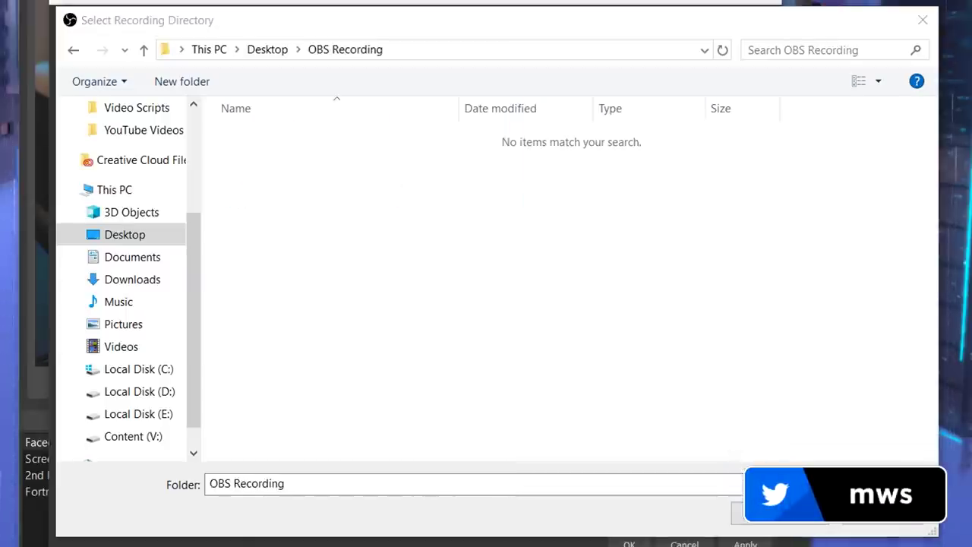
click(781, 513)
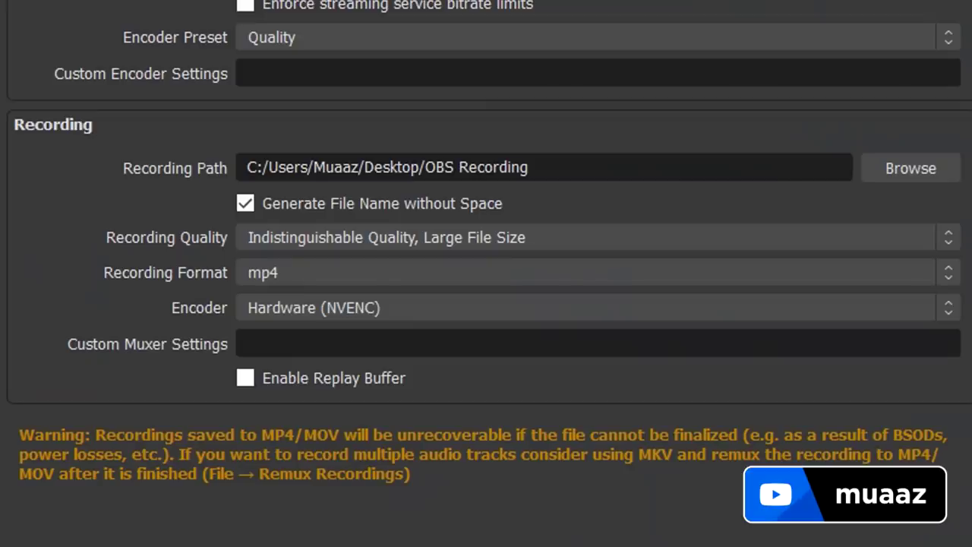
Try Indistinguishable Quality, Large File Size as the Recording Quality and settle on High Quality, Medium File Size.
click(598, 238)
click(598, 279)
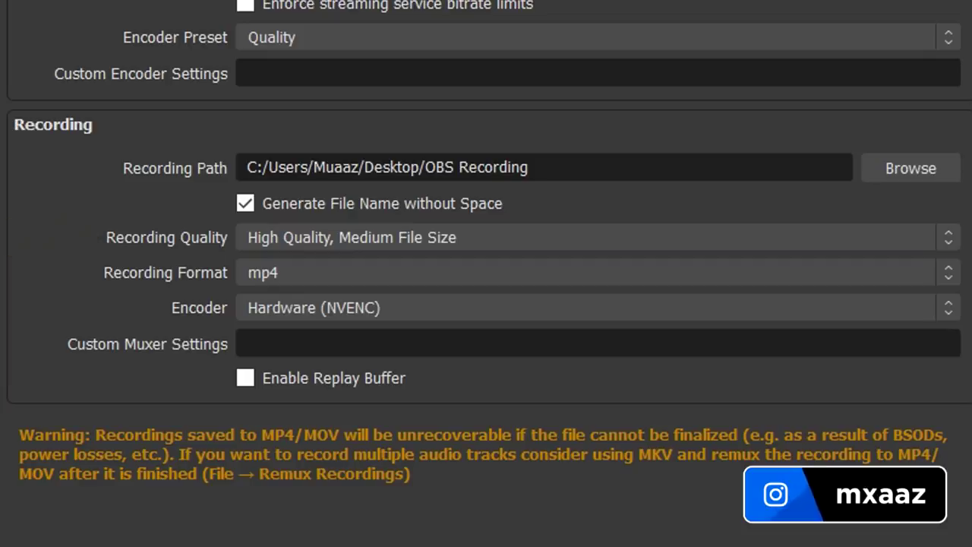
click(598, 238)
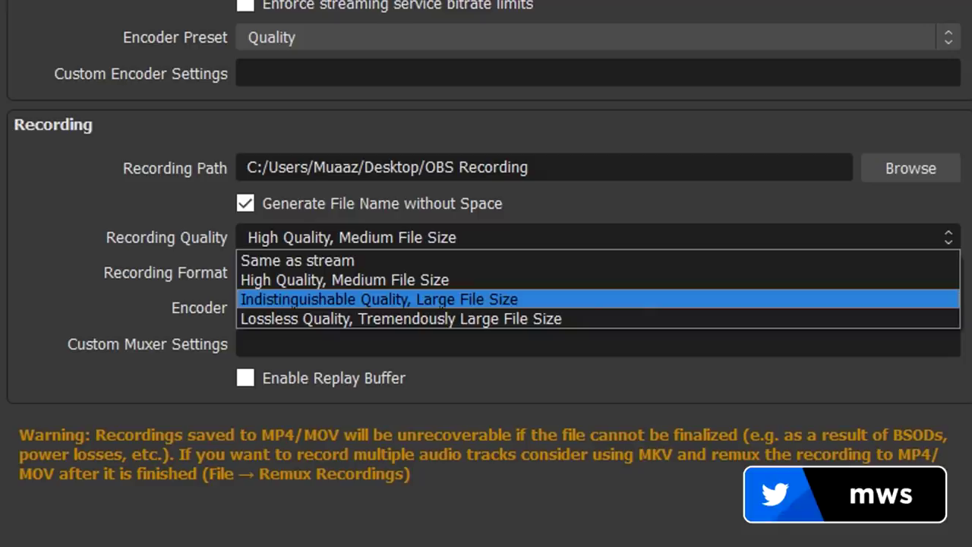
click(598, 300)
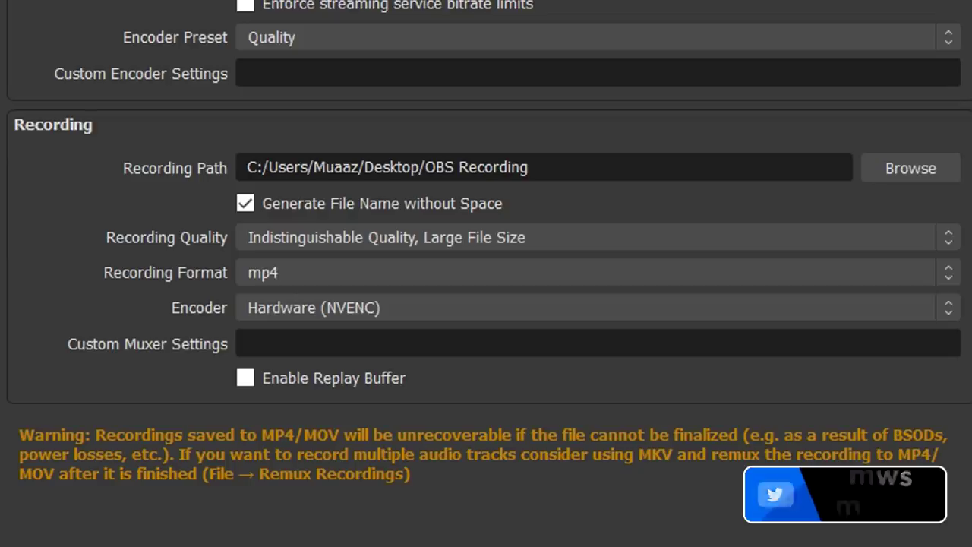
click(598, 238)
click(598, 279)
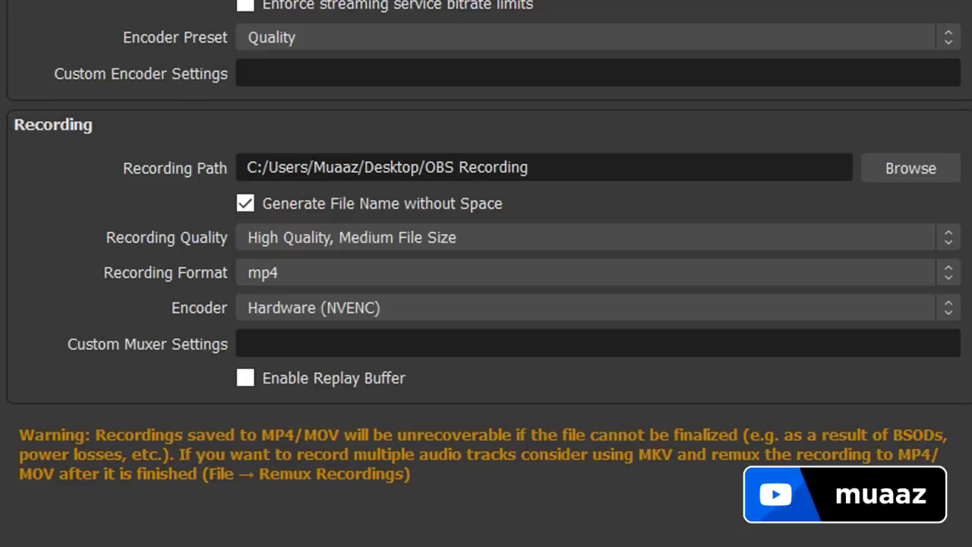
Choose mp4 as the Recording Format and review the recording Encoder options without changing them.
click(598, 273)
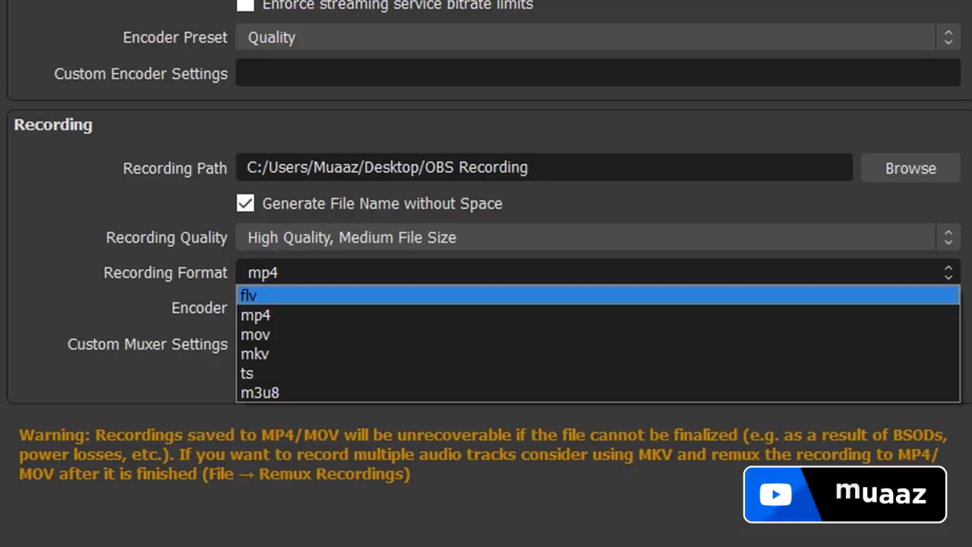
click(599, 316)
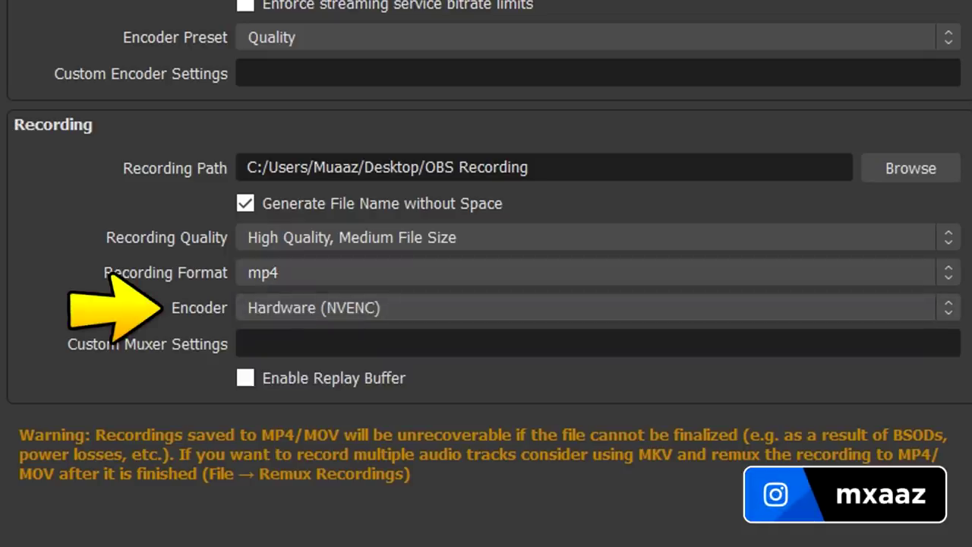
click(599, 308)
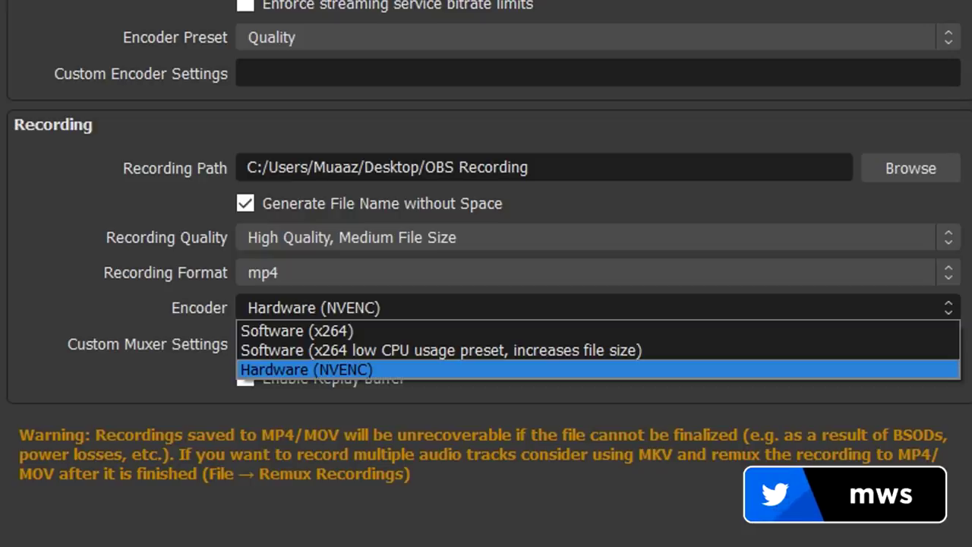
key(Escape)
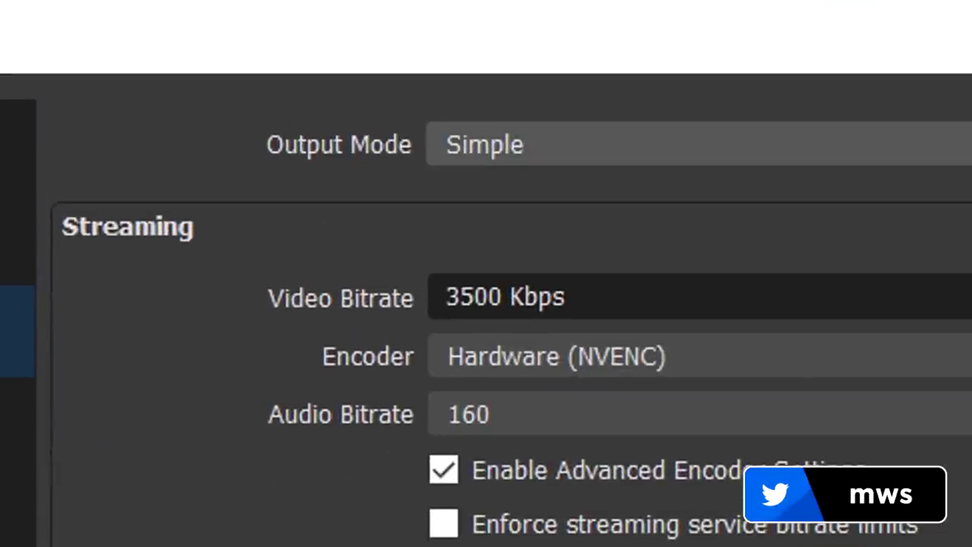
Set the Output Mode to Advanced and open its Recording settings.
click(699, 145)
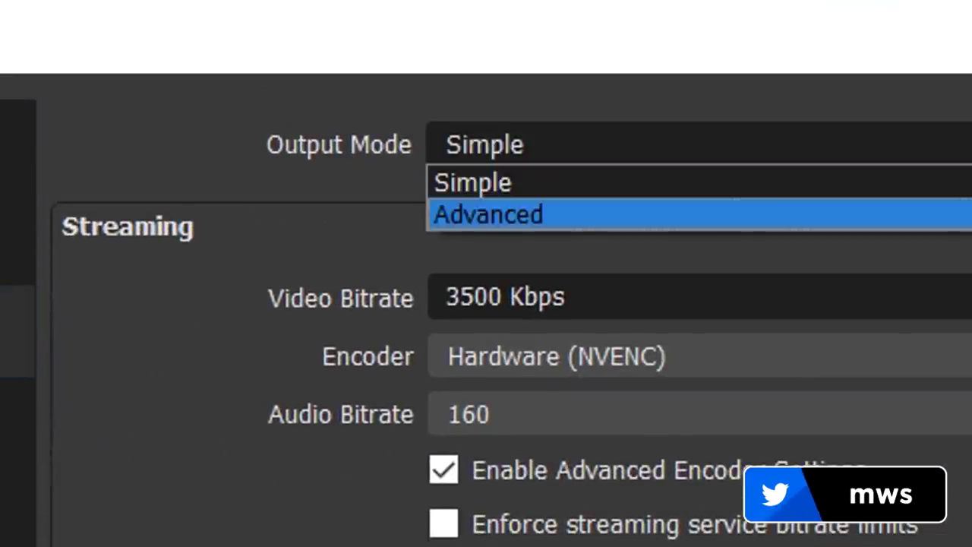
click(699, 215)
click(262, 230)
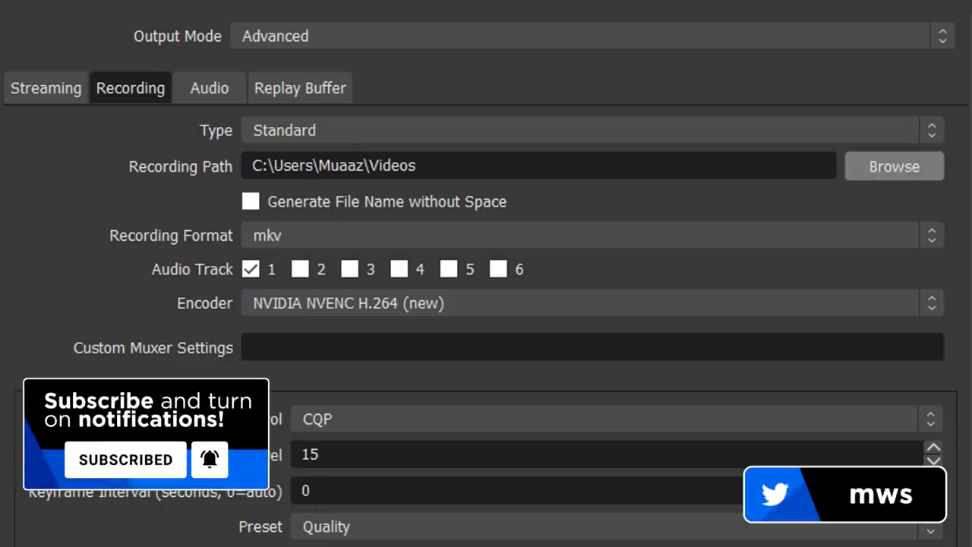
Set the advanced Recording Path to the OBS Recording folder on the Desktop.
click(894, 167)
click(18, 509)
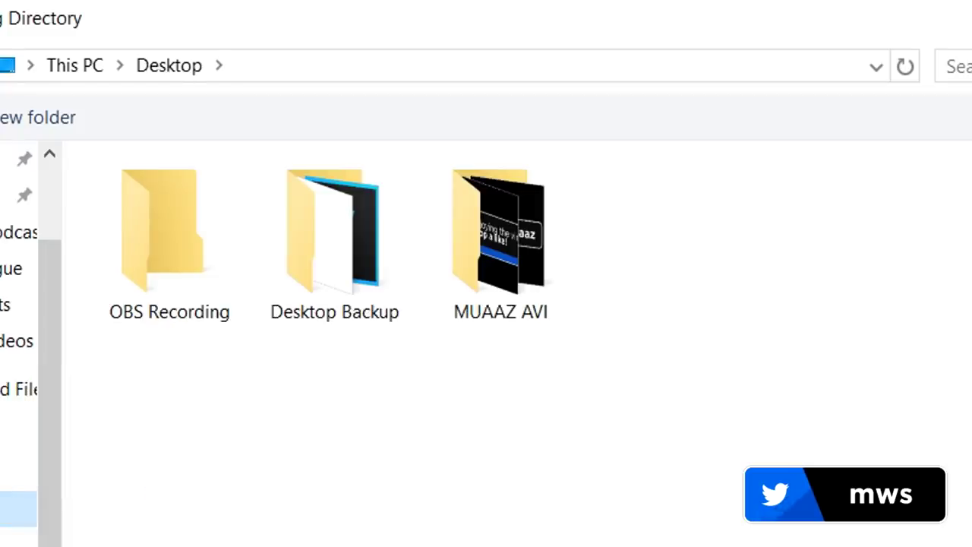
click(169, 239)
key(Return)
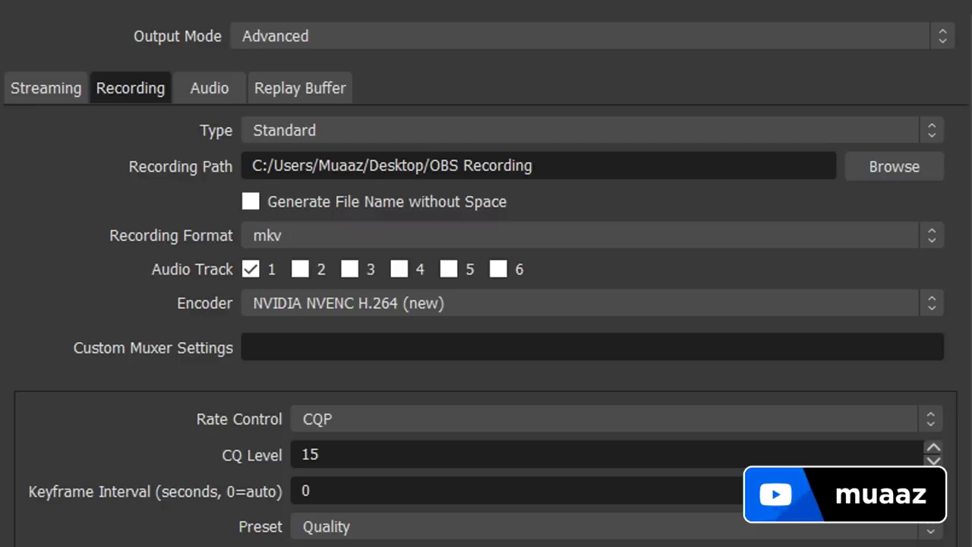
Set the advanced Recording Format to mp4 and check the Encoder options for recording.
click(592, 235)
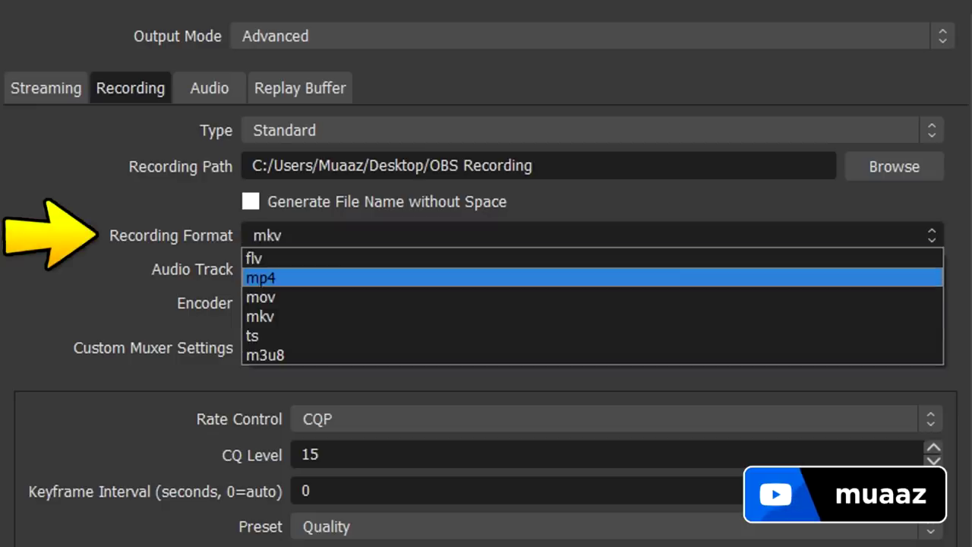
click(350, 277)
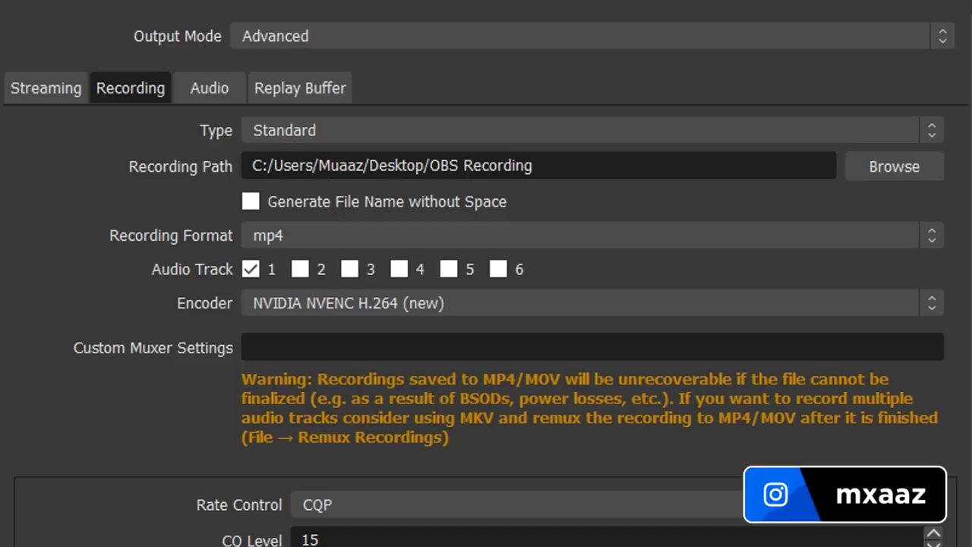
click(593, 303)
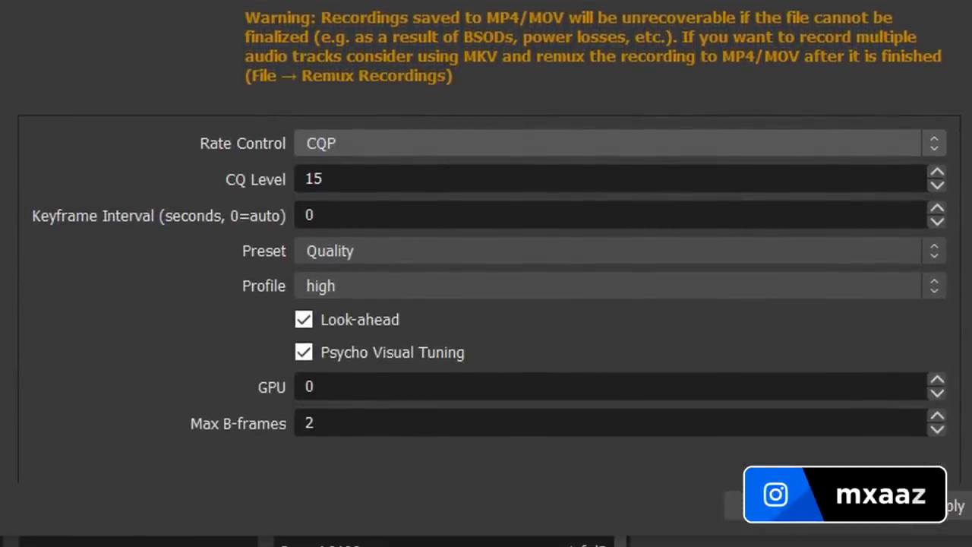
Review the Rate Control options with CQP kept as the choice and examine the CQ Level value.
click(620, 143)
key(Return)
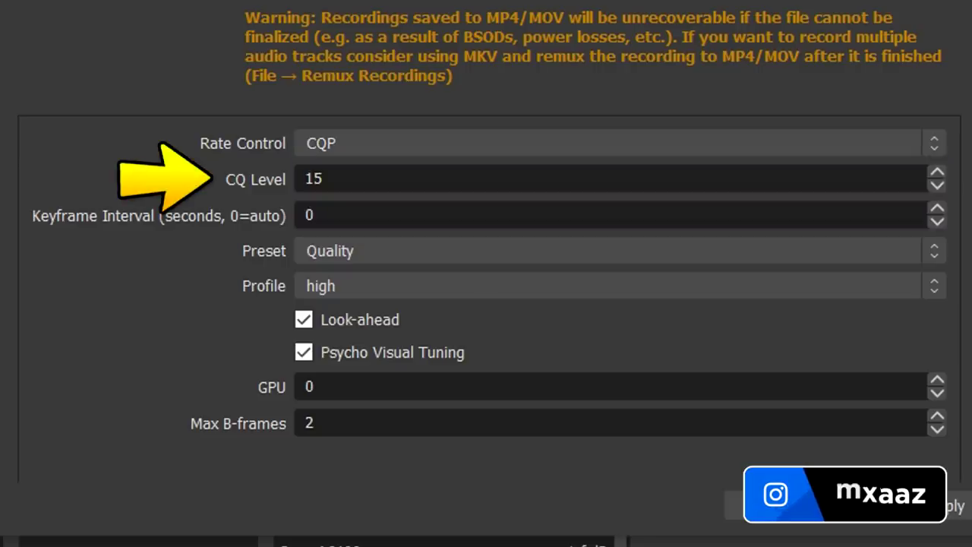
double_click(314, 178)
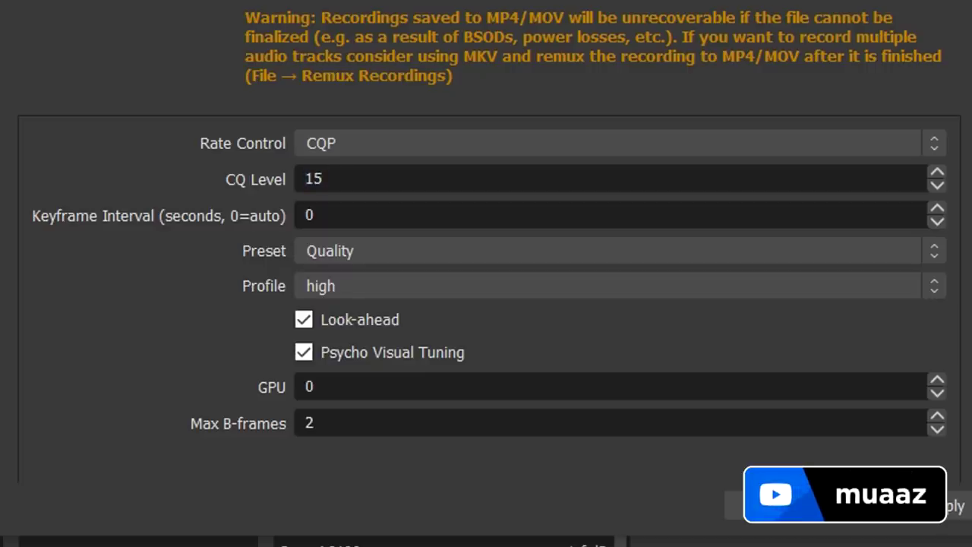
Try VBR as the Rate Control, examine its Bitrate and Max Bitrate values, and switch back to CQP.
click(620, 143)
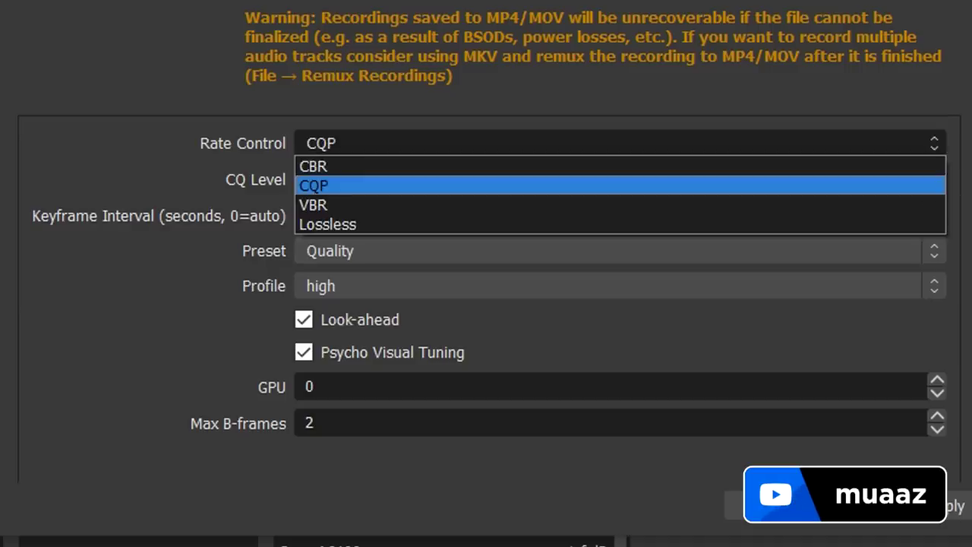
click(620, 205)
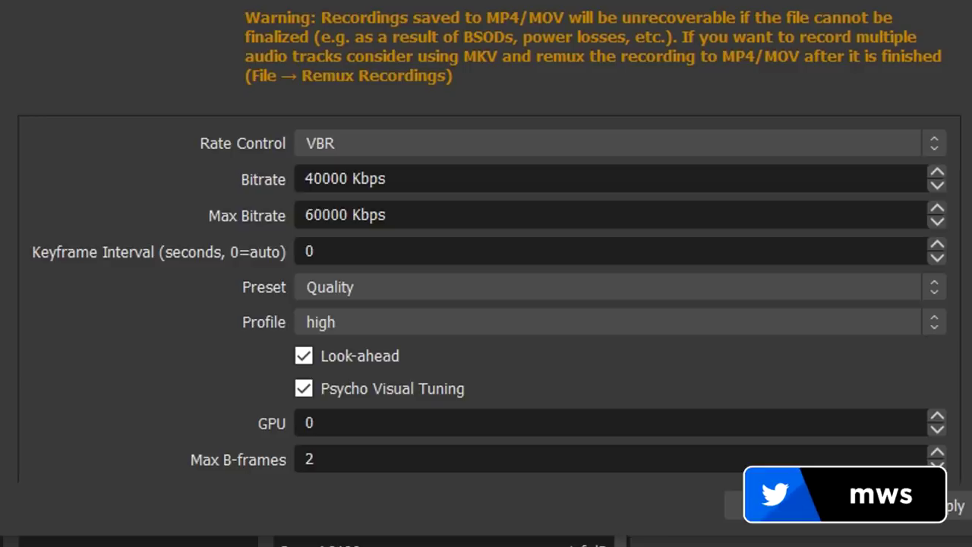
drag(387, 179, 306, 179)
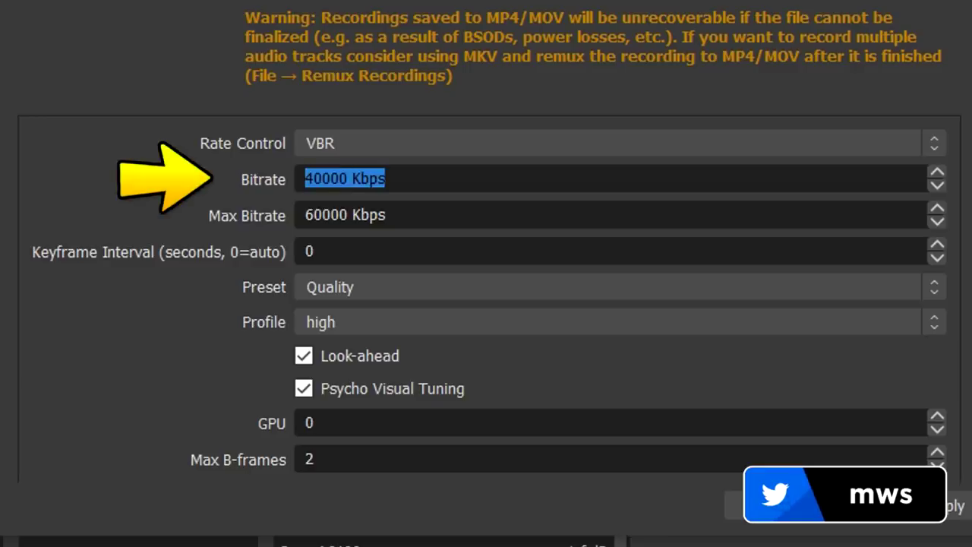
drag(387, 215, 306, 215)
click(386, 215)
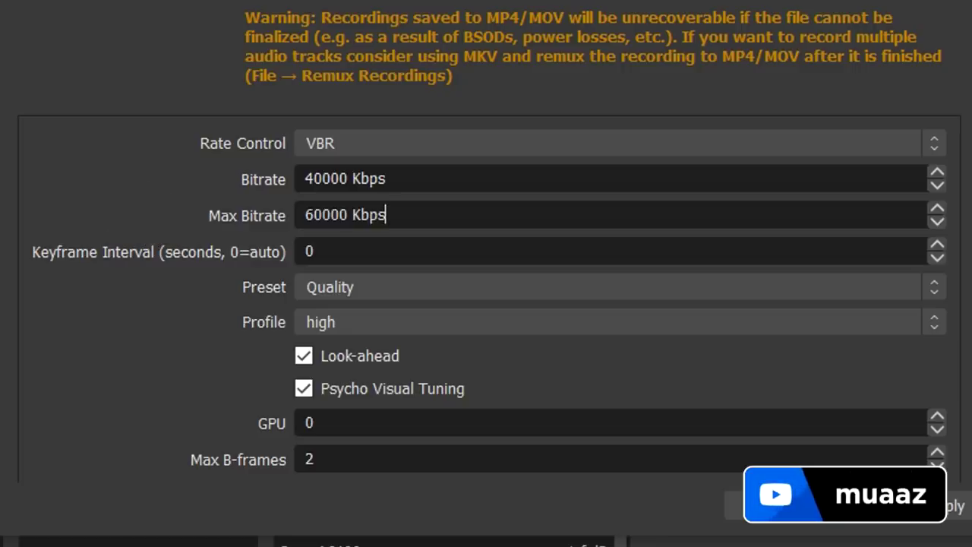
click(306, 179)
drag(386, 179, 306, 178)
drag(387, 215, 306, 215)
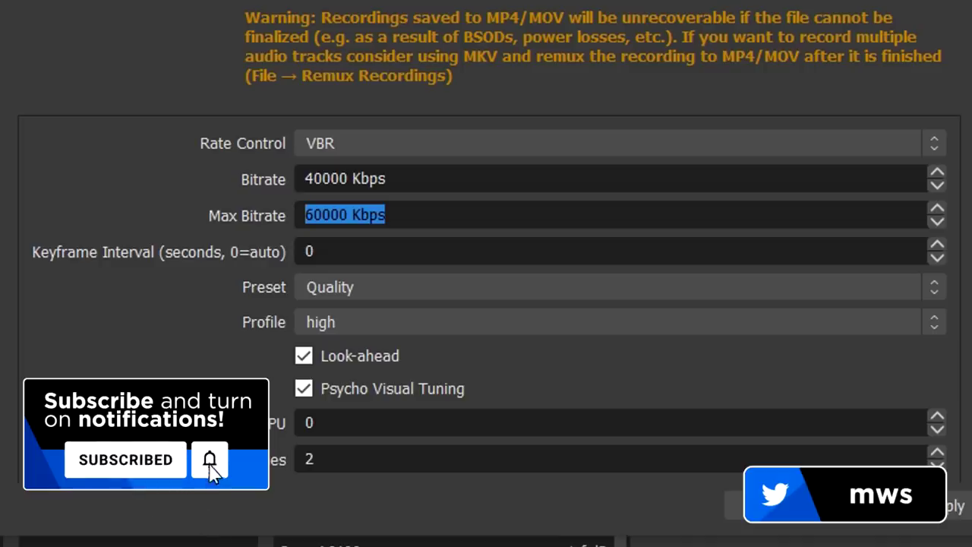
click(620, 143)
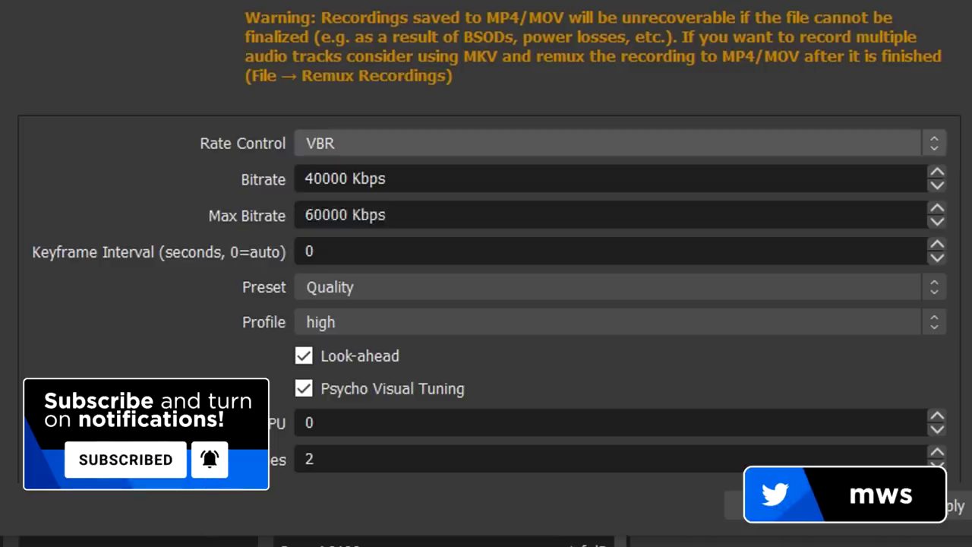
click(620, 186)
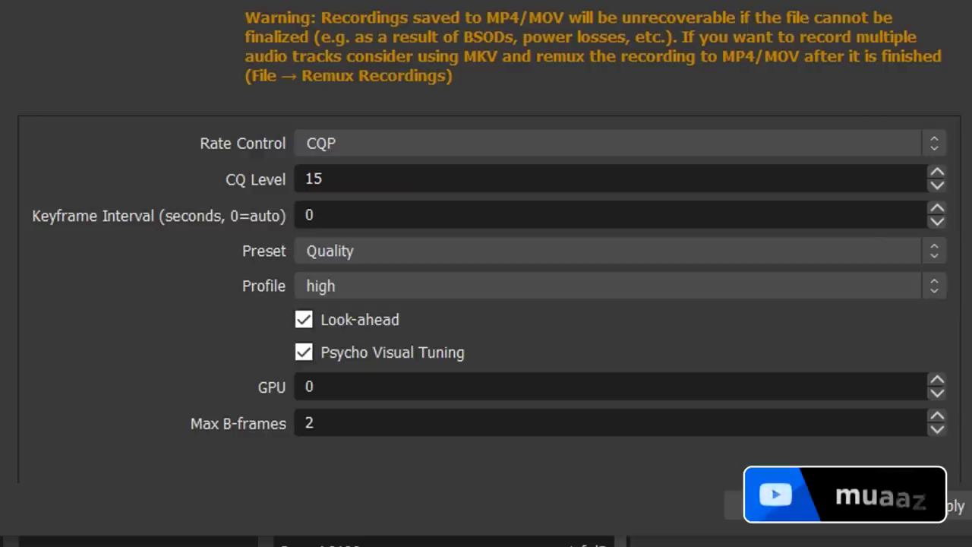
Set the recording encoder's Keyframe Interval to 2 seconds and its Preset to Max Quality.
click(324, 179)
double_click(315, 178)
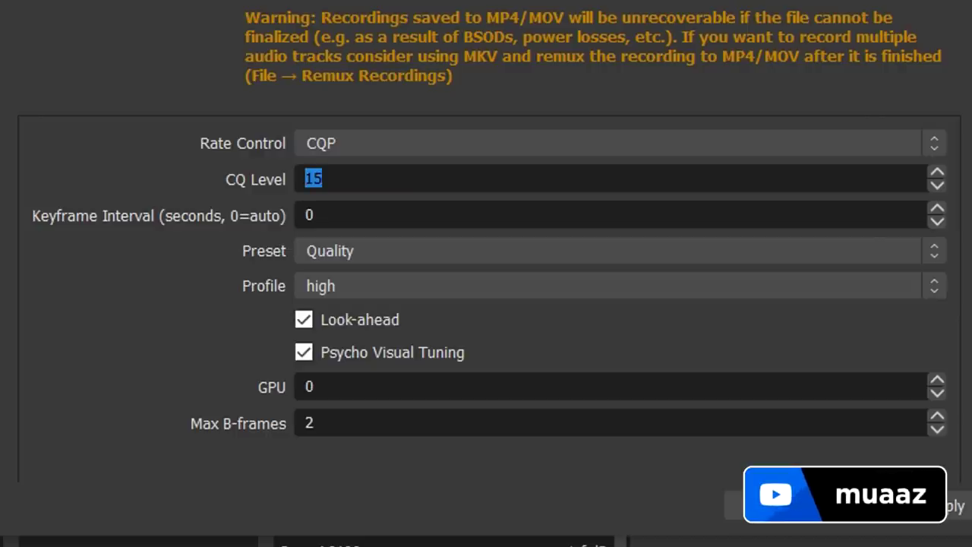
click(324, 179)
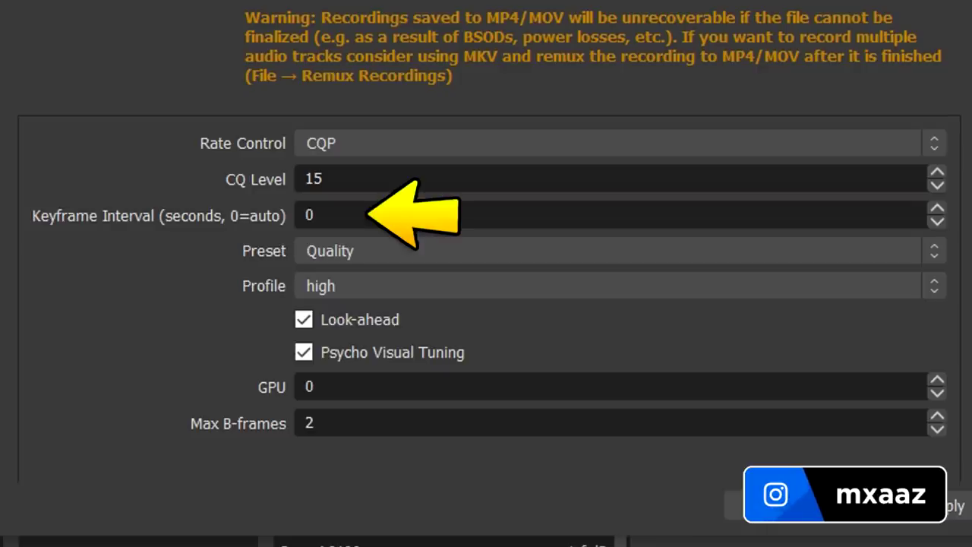
double_click(310, 215)
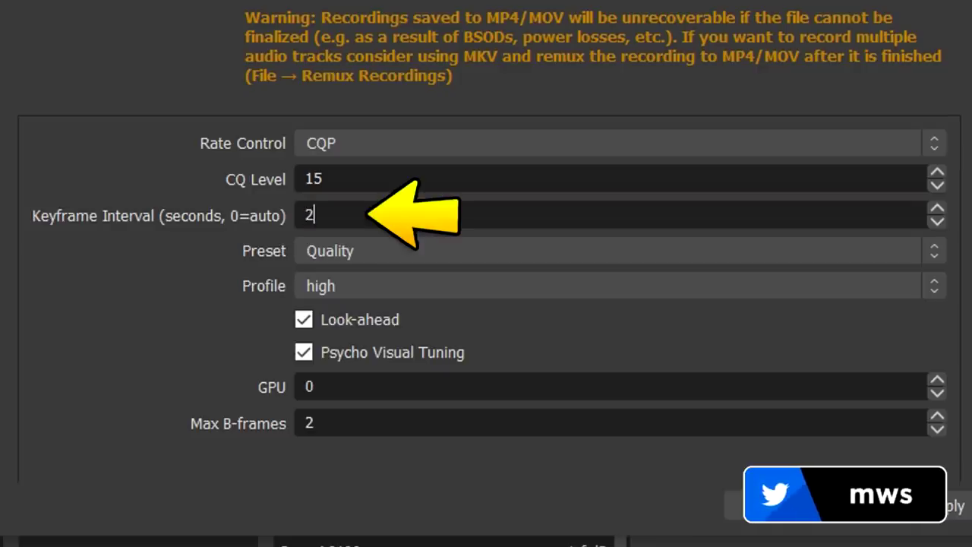
click(608, 251)
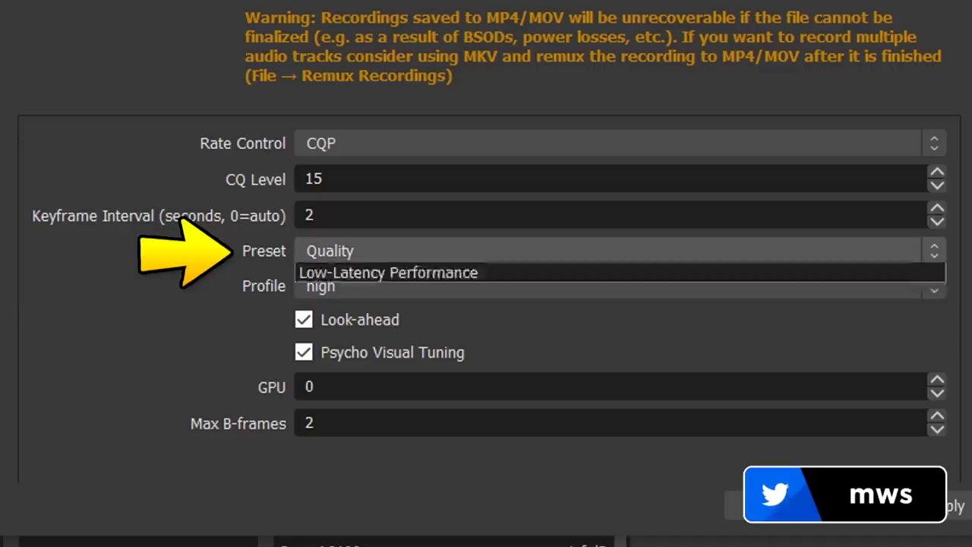
click(455, 275)
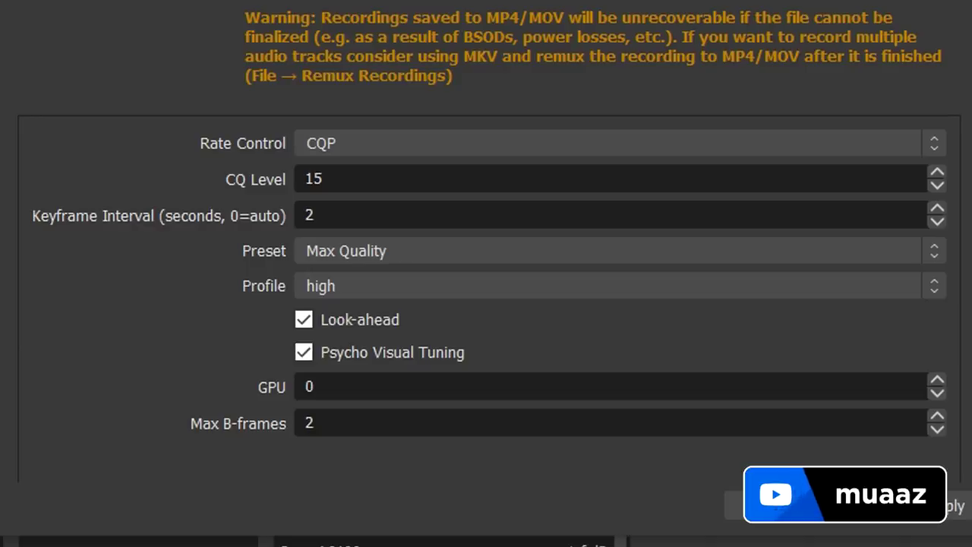
Try Quality as the encoder Preset, return to Max Quality, and look through the remaining preset options without choosing another.
click(607, 251)
click(456, 293)
key(space)
key(Down)
key(Up)
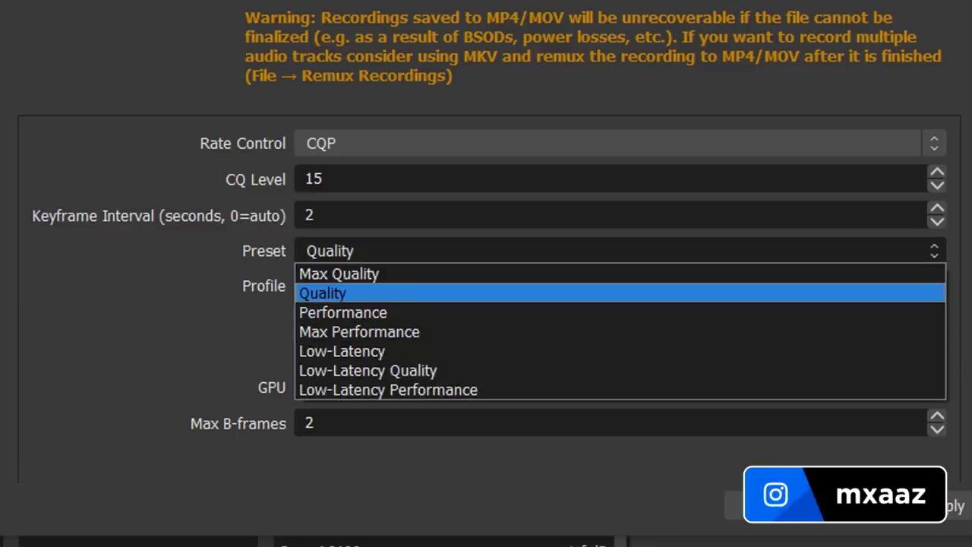
key(Up)
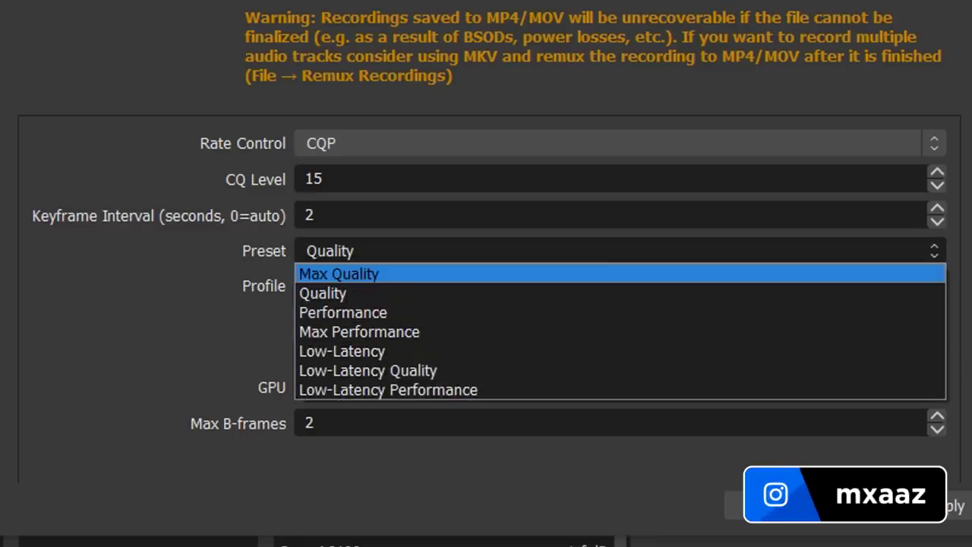
key(Return)
key(space)
key(Down)
key(Down)
key(Up)
key(Up)
key(Down)
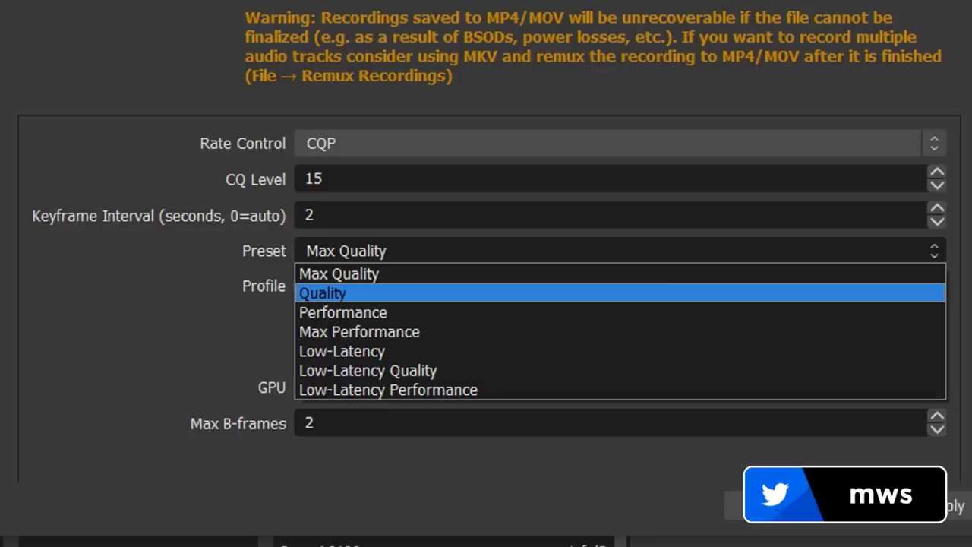
key(Escape)
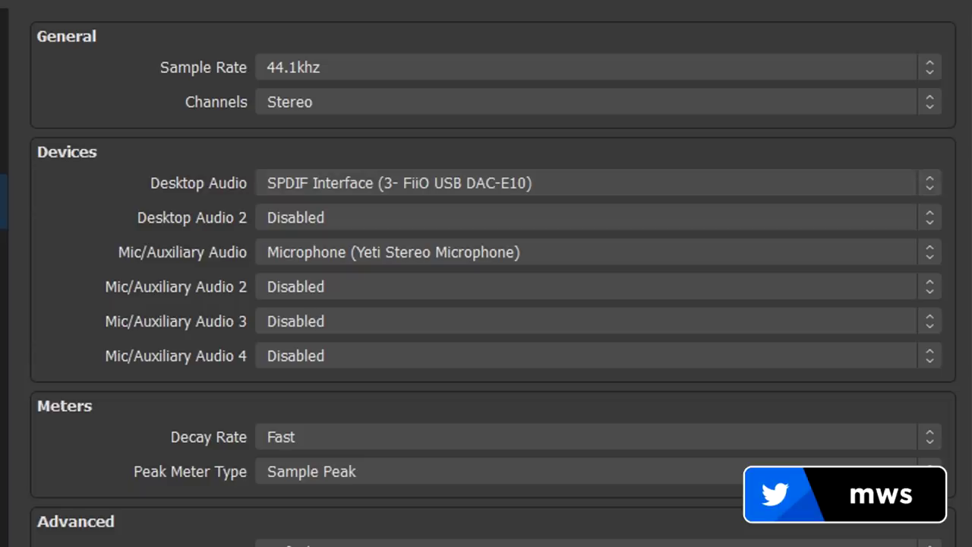
Review the Desktop Audio devices in the audio settings and choose Microphone (Yeti Stereo Microphone) for Mic/Auxiliary Audio.
click(599, 183)
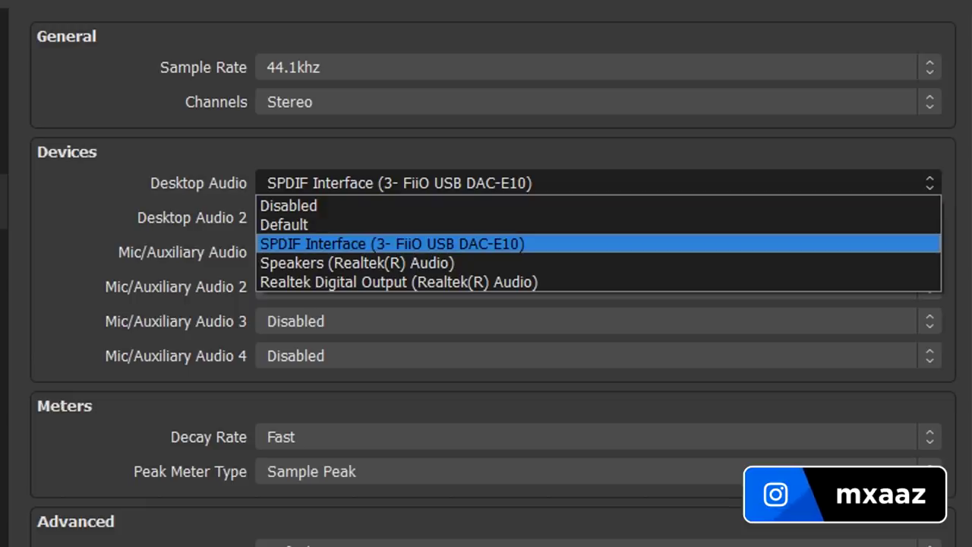
key(Escape)
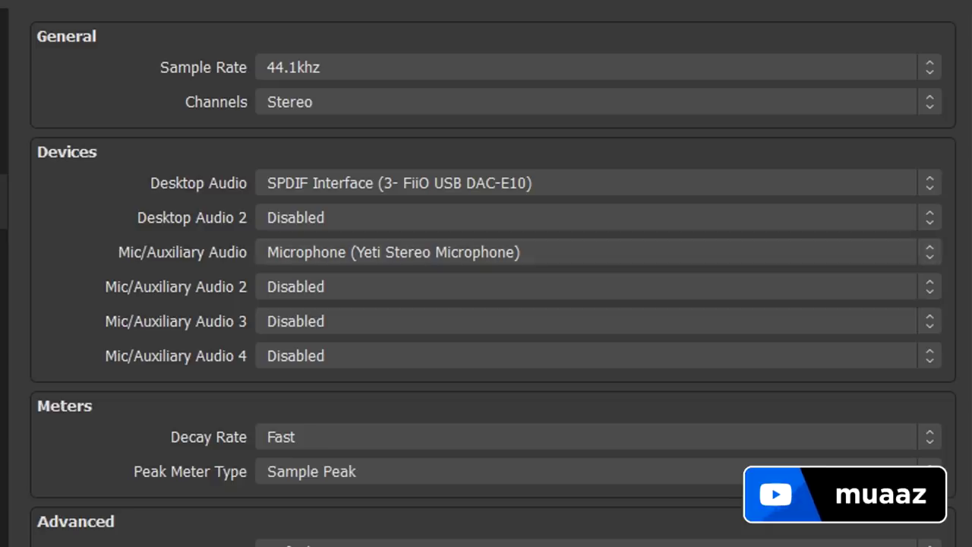
click(532, 252)
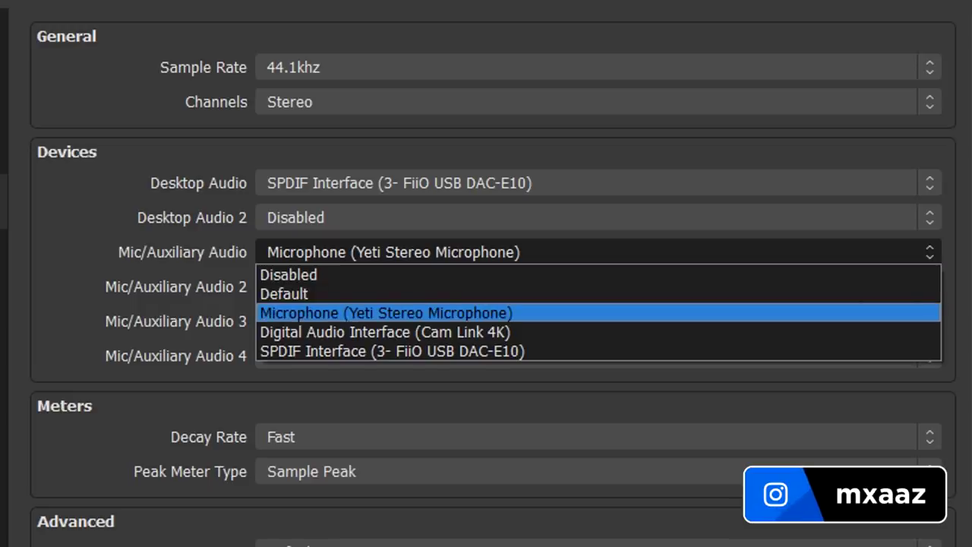
click(532, 313)
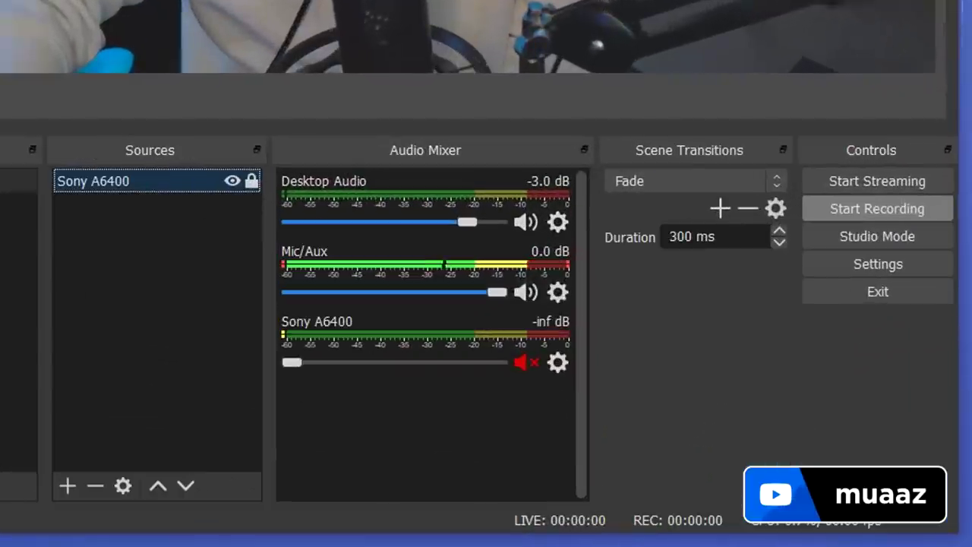
Start a test recording of the Facecam Full scene and stop it.
click(877, 208)
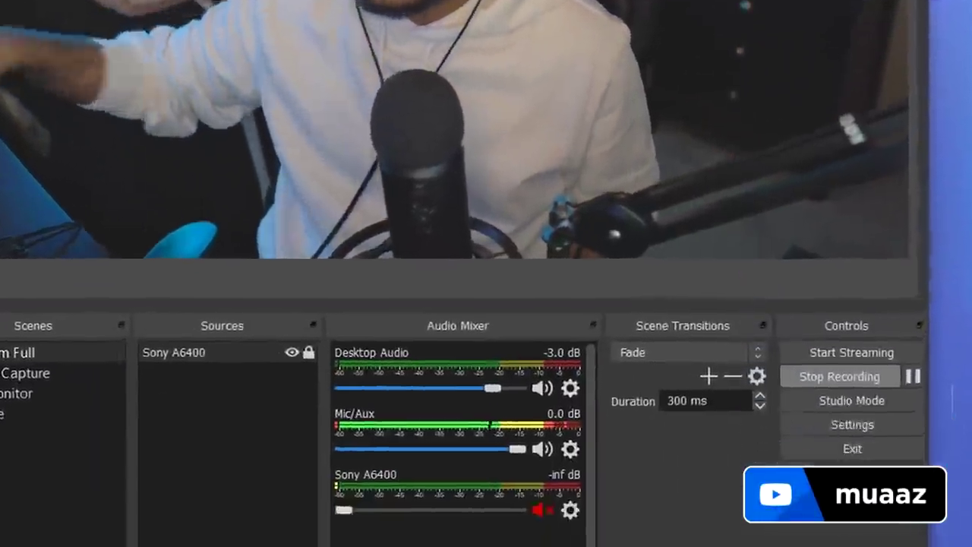
key(F10)
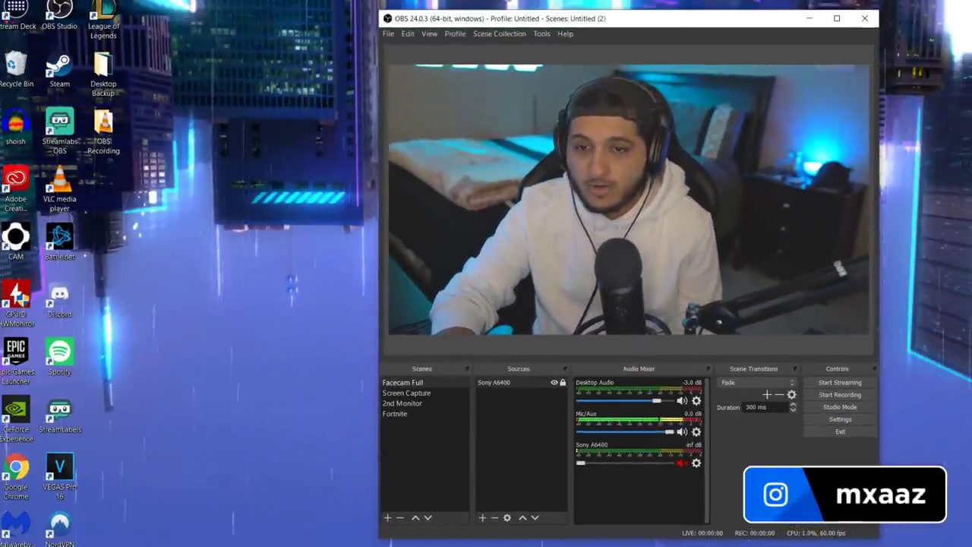
Open the OBS Recording folder on the desktop, play the recorded video in VLC, and close the player and folder.
double_click(104, 130)
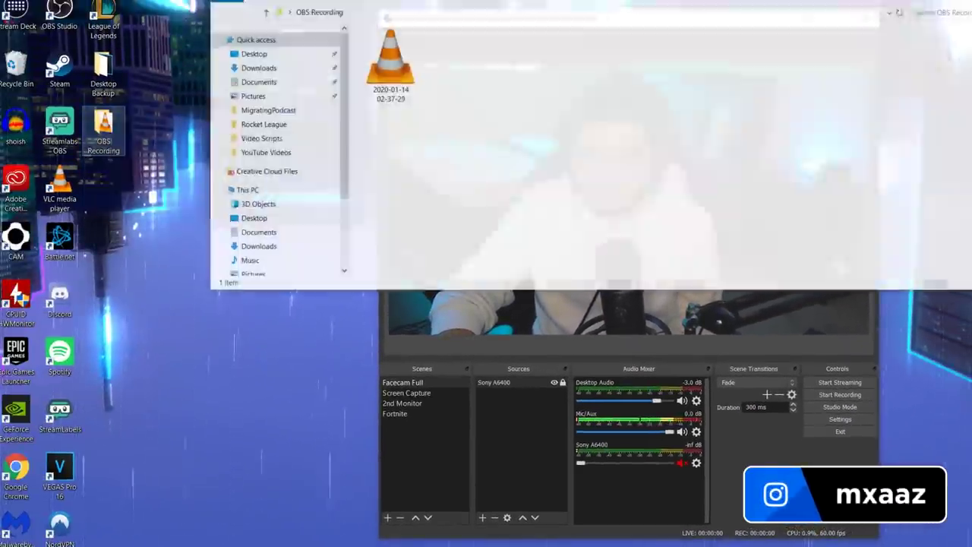
click(390, 65)
drag(466, 195, 352, 28)
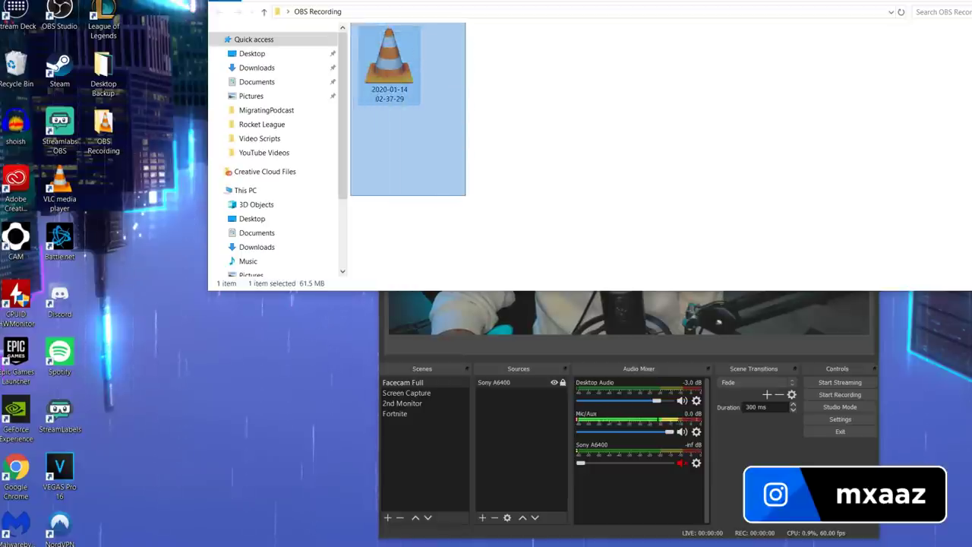
click(464, 122)
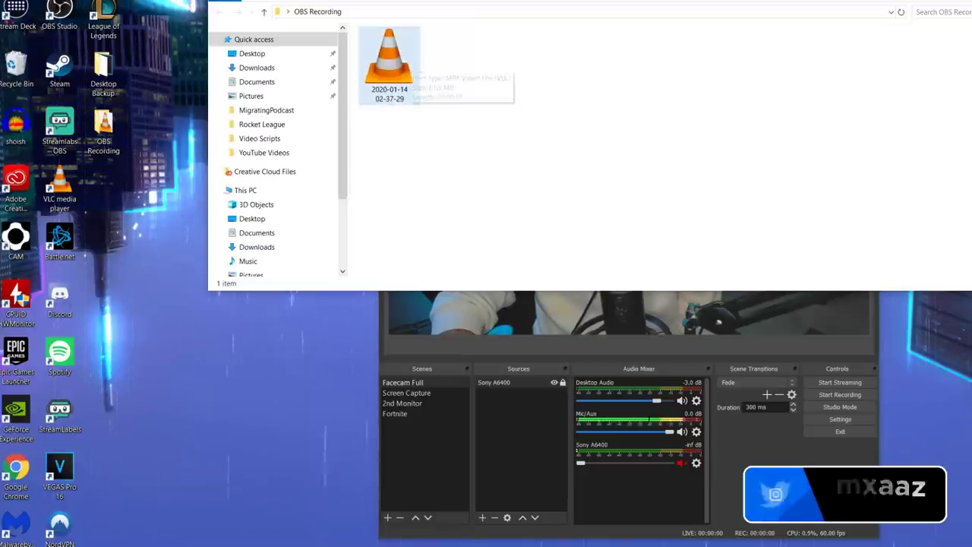
double_click(389, 64)
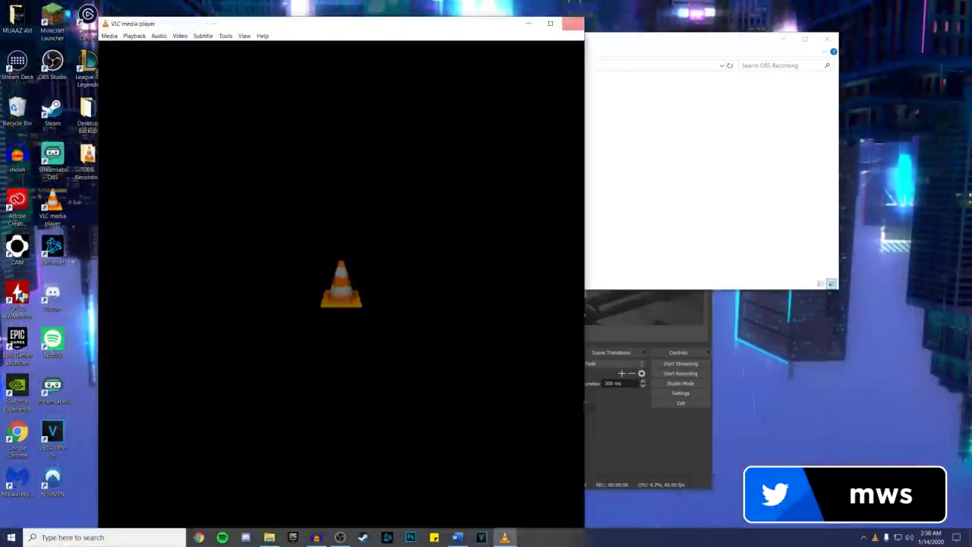
click(575, 23)
click(828, 39)
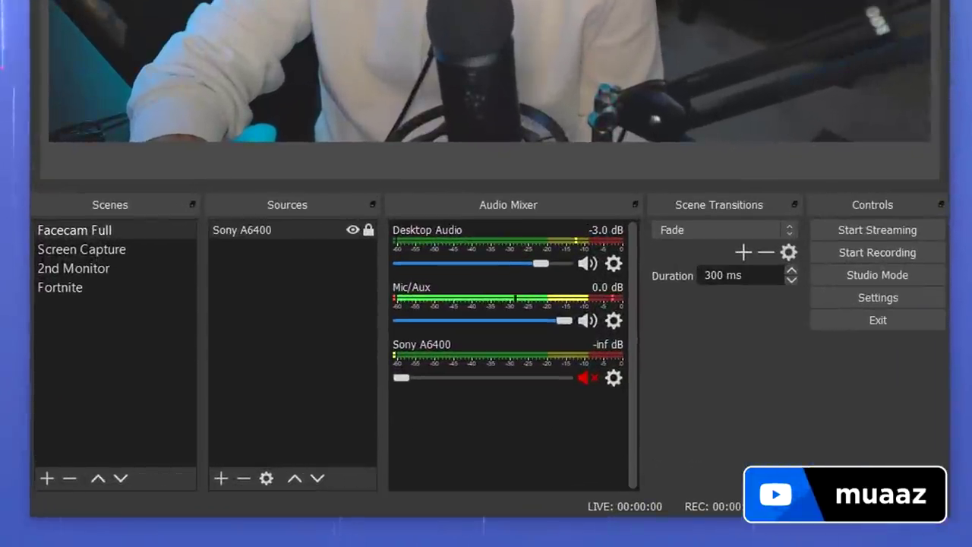
Set the audio mixer's Desktop Audio level to about -1.9 dB and Mic/Aux to about -6.6 dB.
drag(477, 264, 548, 264)
drag(564, 320, 522, 320)
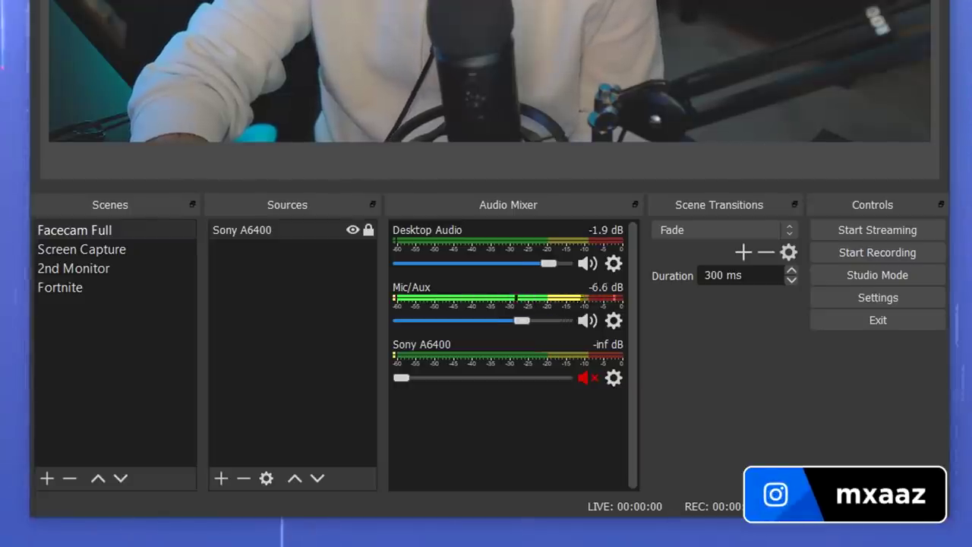